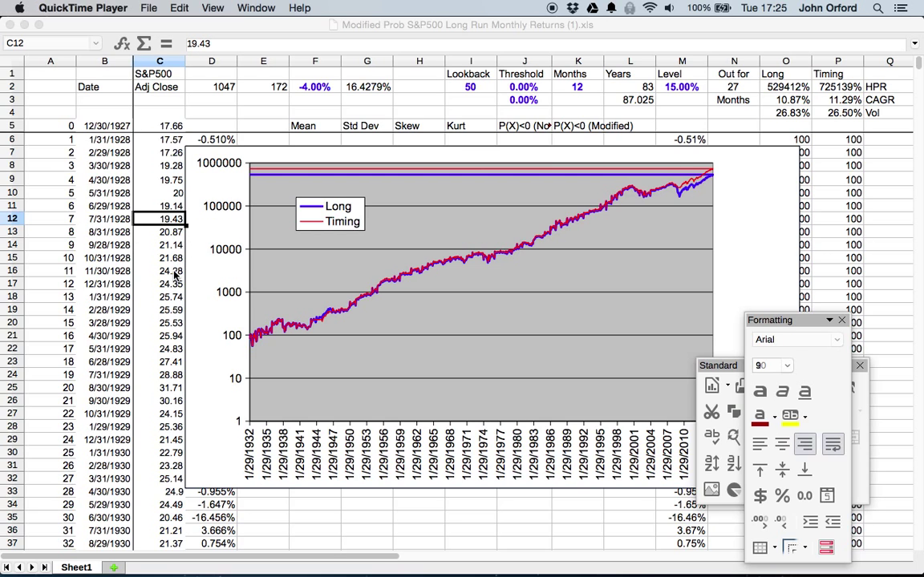
Examine the S&P500 adjusted closing prices in column C and the month-end dates in column B.
left_click(175, 273)
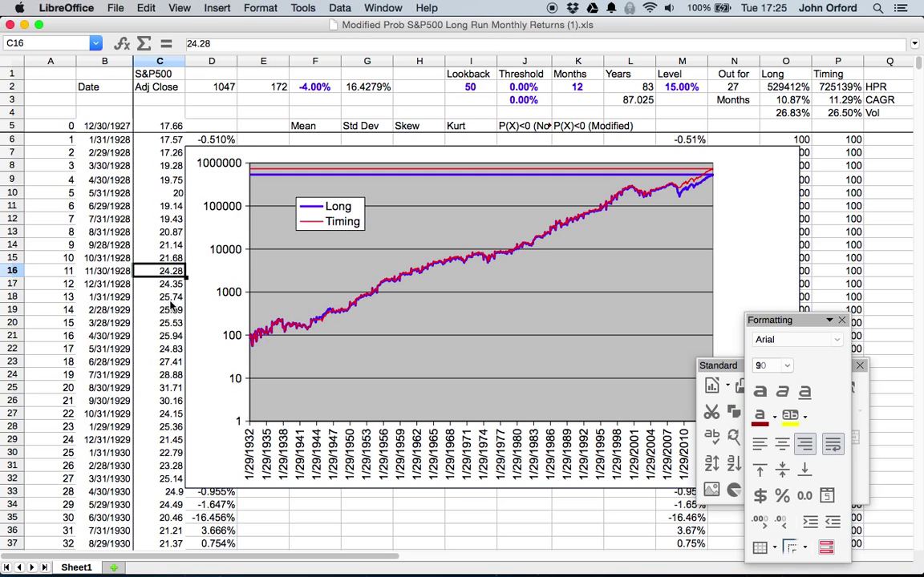
left_click(170, 302)
left_click(170, 335)
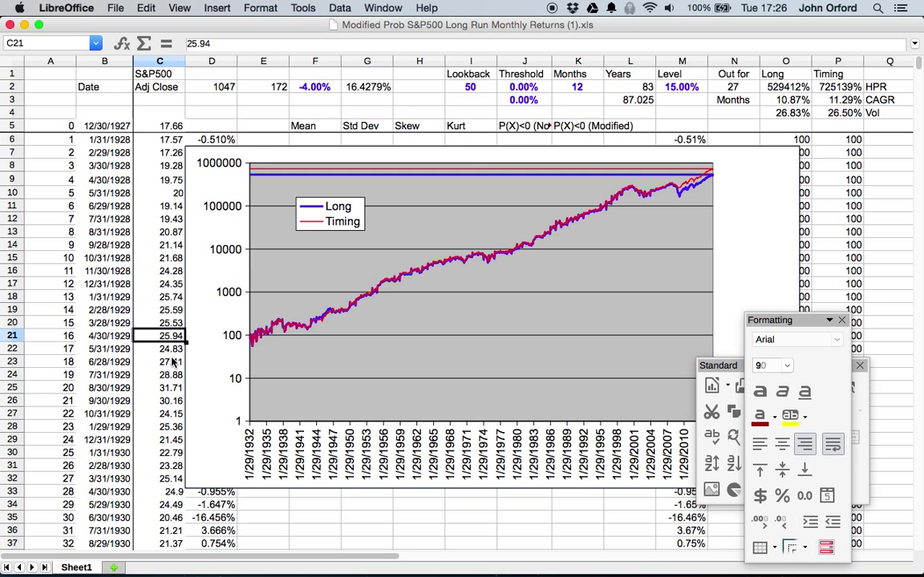
left_click(173, 363)
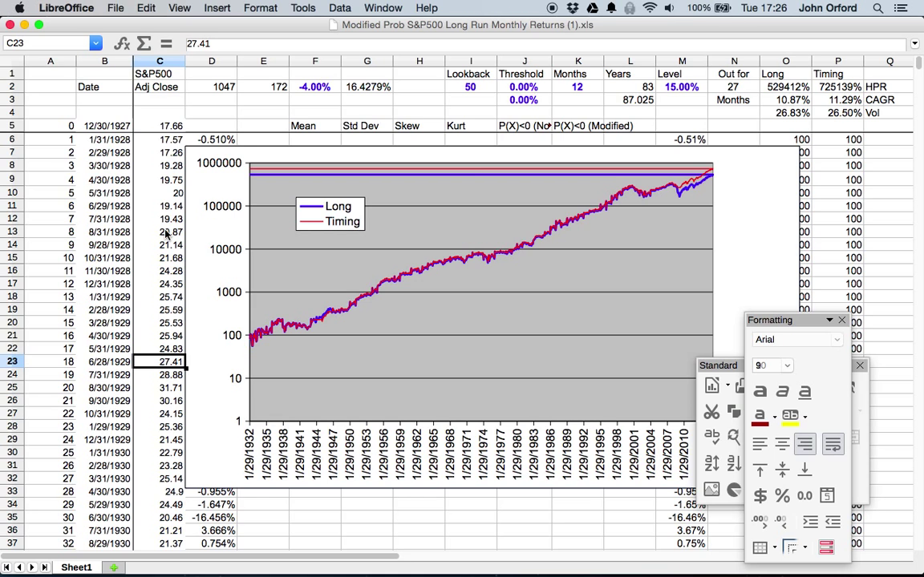
left_click(117, 178)
left_click(124, 195)
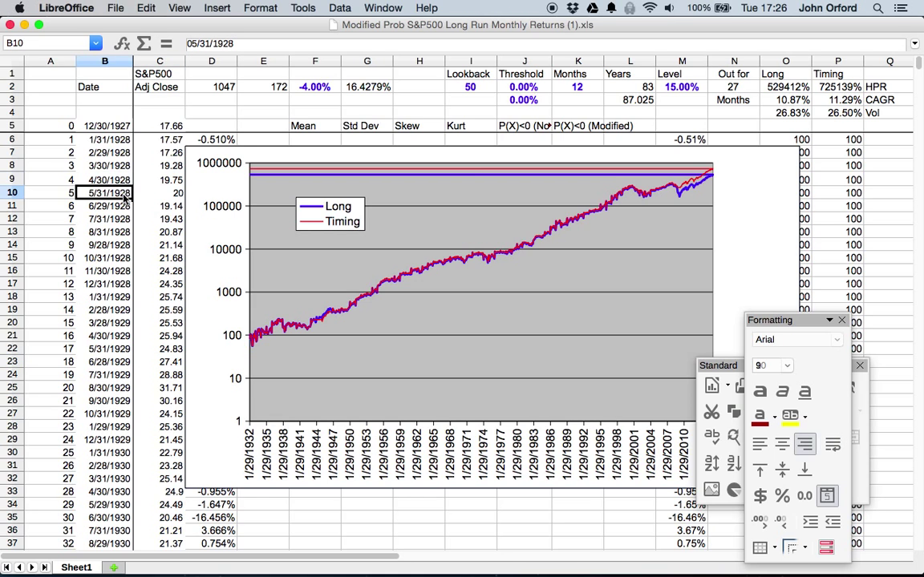
key("Down")
key("Down")
key("Down")
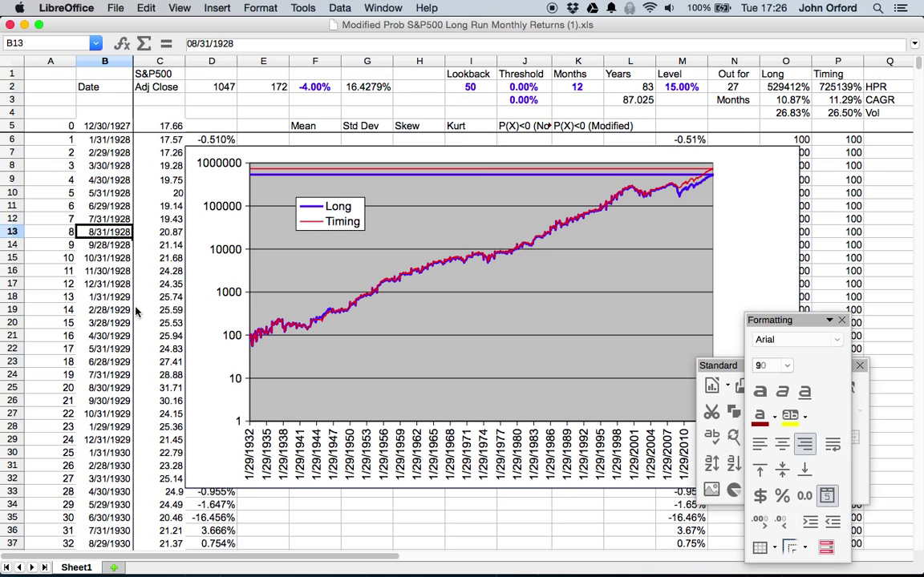
left_click(110, 138)
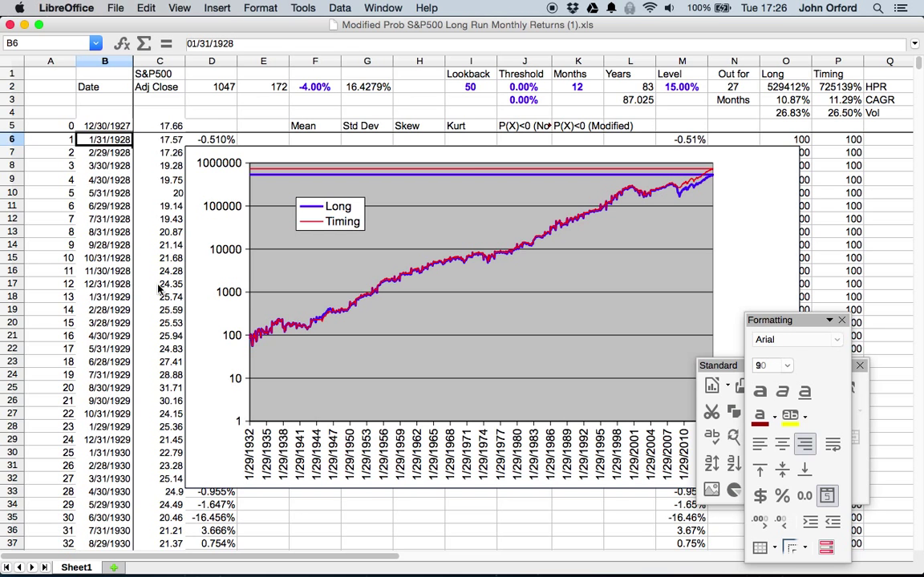
Examine the price rows and the monthly return formula in cell D34, including the returns in the rows below it.
scroll(144, 289, "down", 3)
scroll(144, 289, "right", 1)
scroll(151, 294, "down", 7)
scroll(150, 293, "right", 1)
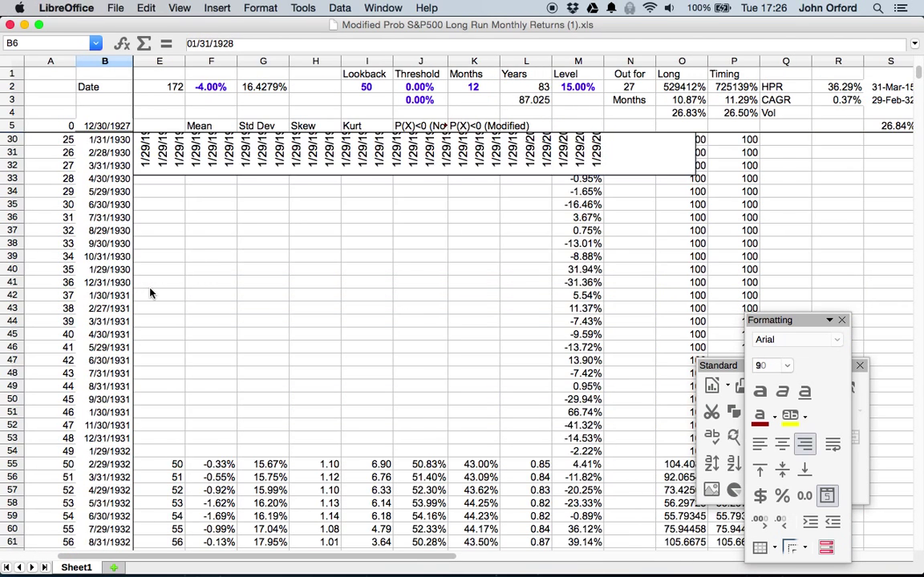
scroll(156, 267, "up", 9)
scroll(157, 267, "left", 2)
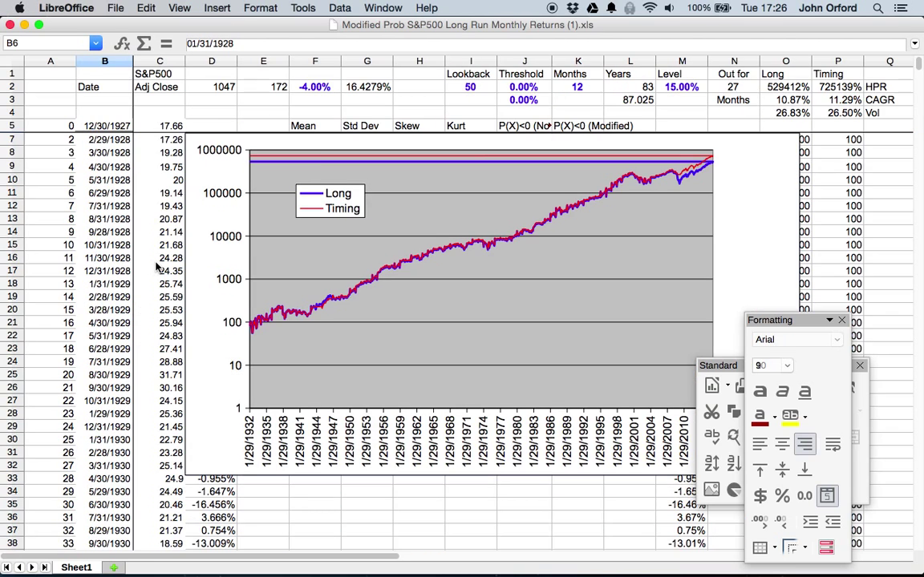
left_click(160, 193)
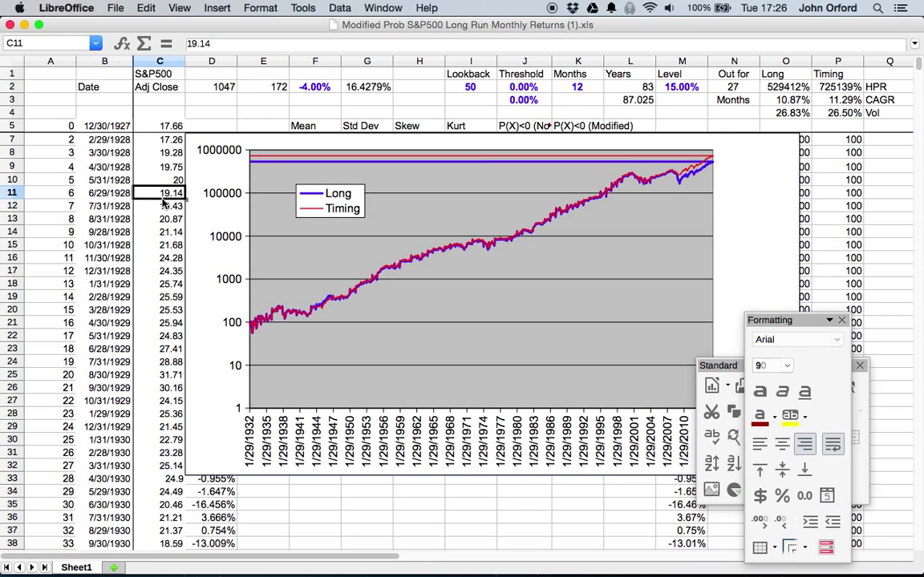
left_click(221, 495)
scroll(221, 495, "down", 4)
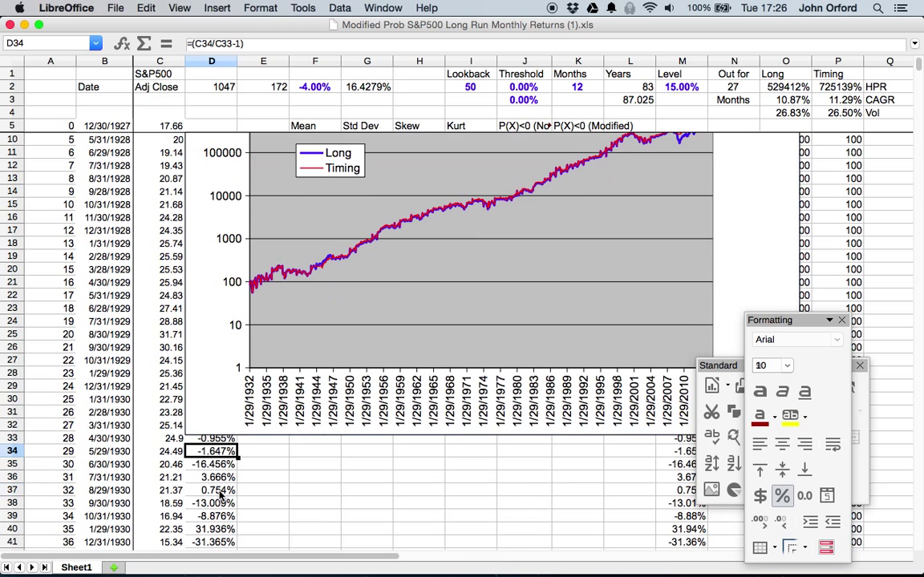
scroll(220, 495, "down", 2)
scroll(220, 495, "down", 4)
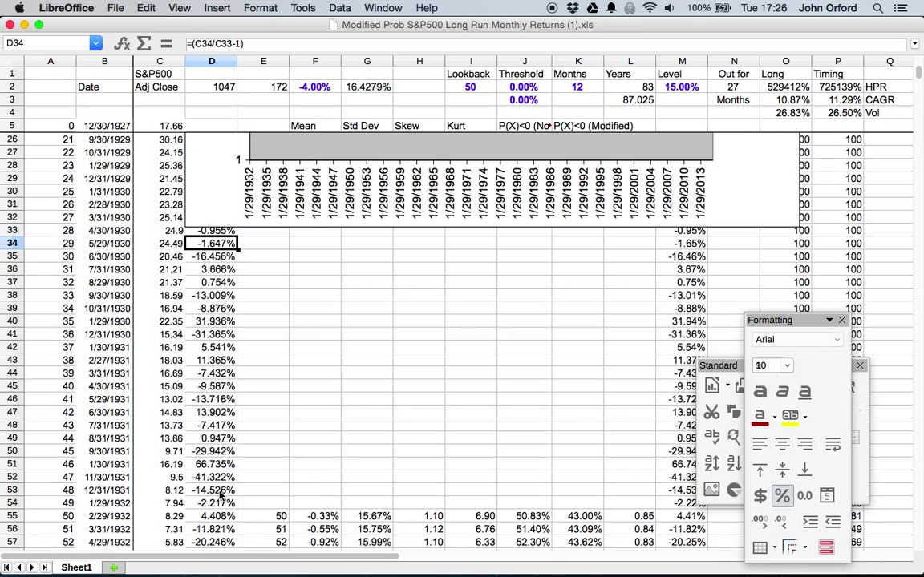
scroll(221, 496, "up", 5)
scroll(220, 495, "up", 5)
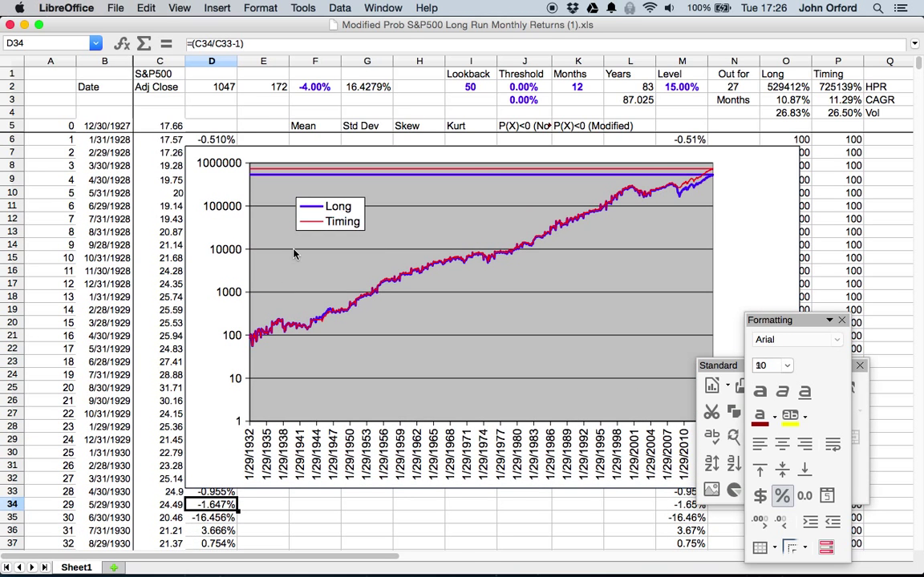
Go through the row 5 statistics headers from Mean onward and widen column J to fit its P(X)<0 (Normal) header.
left_click(318, 130)
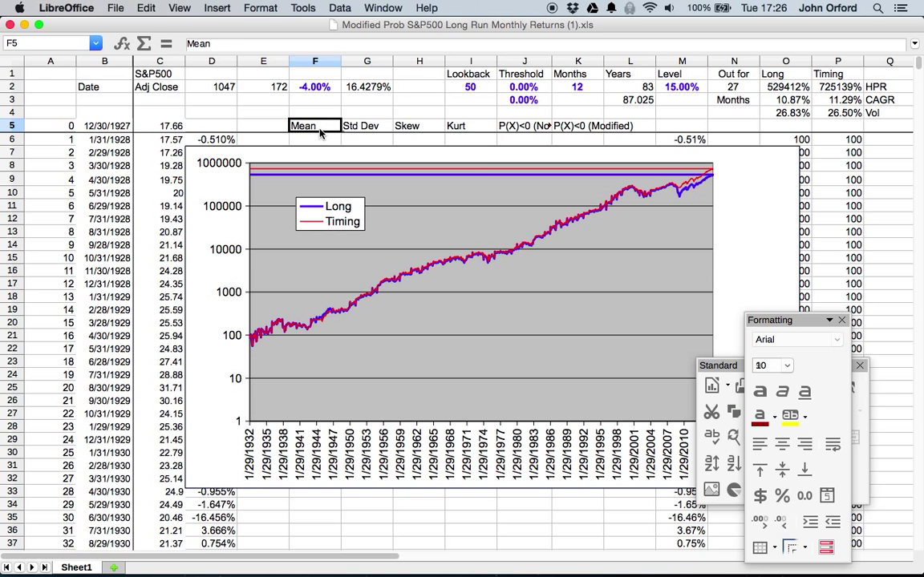
key("Right")
key("Right")
key("Right")
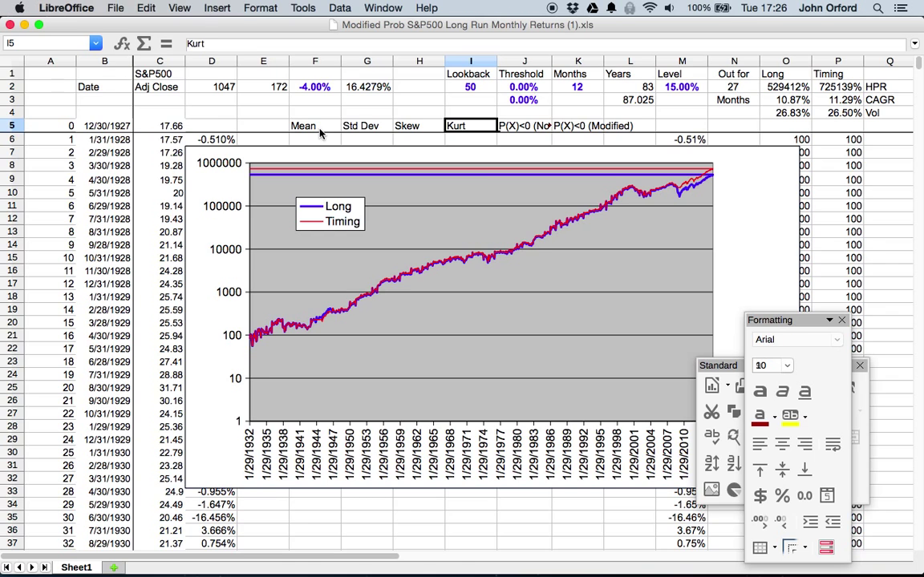
key("Right")
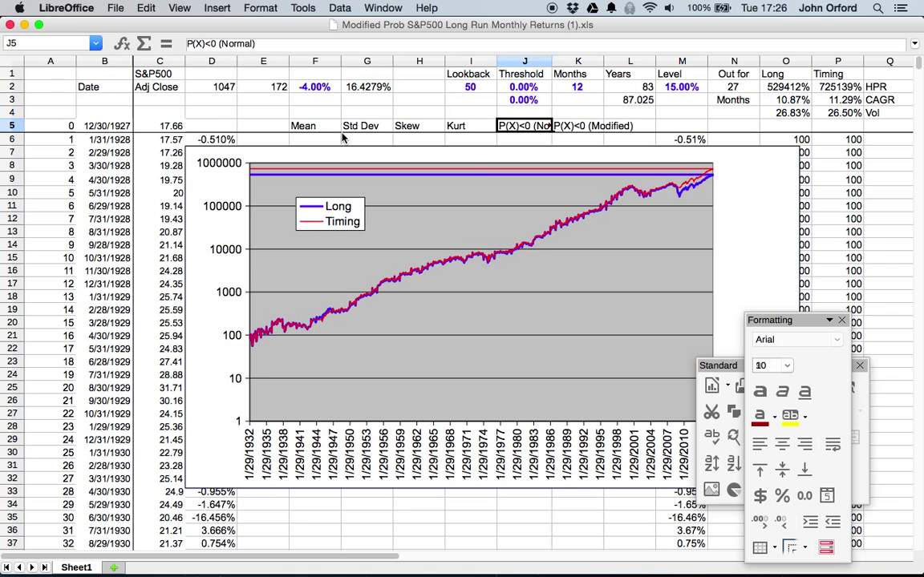
double_click(550, 61)
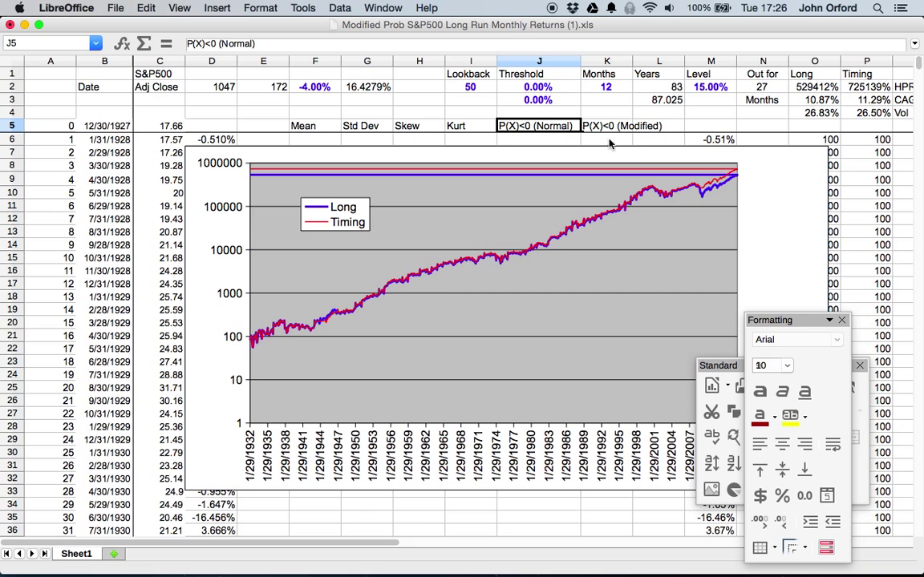
Inspect column K and its P(X)<0 (Modified) header in row 5.
key("Right")
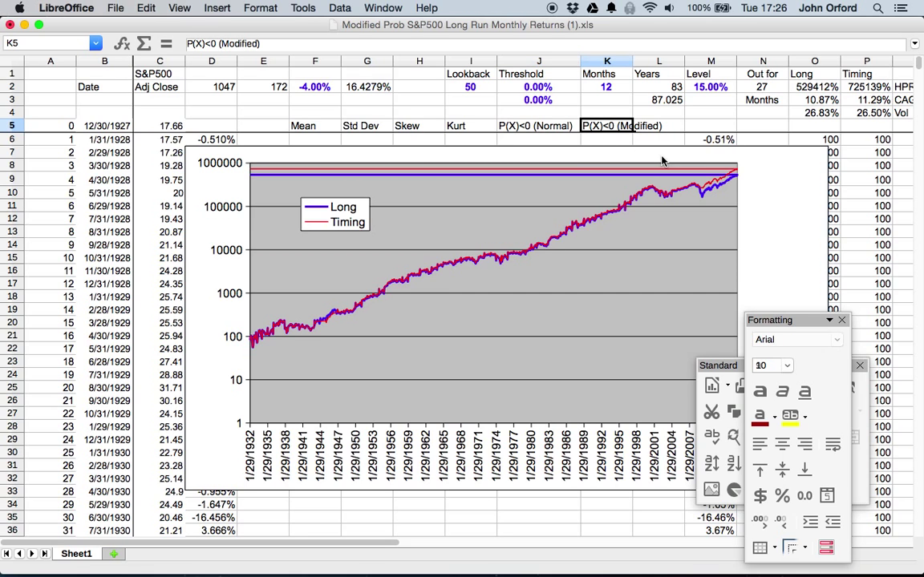
left_click(606, 62)
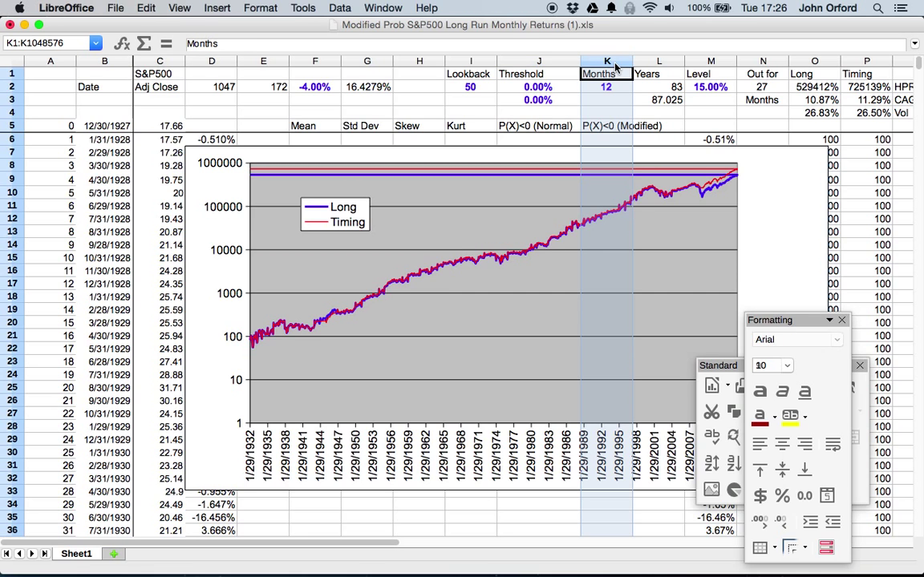
left_click(622, 129)
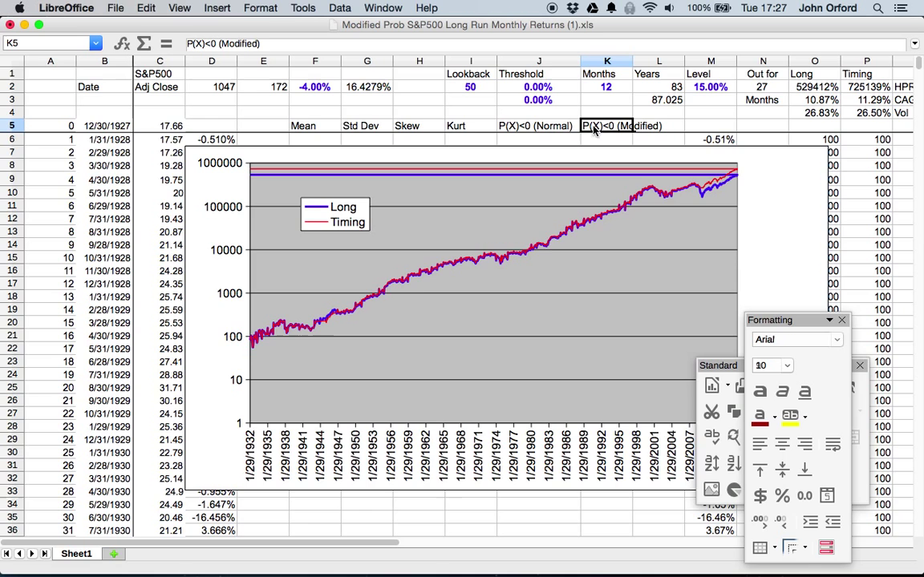
Inspect the Lookback setting in I2 and the Threshold formula in J2 with the J3 input it references.
left_click(475, 90)
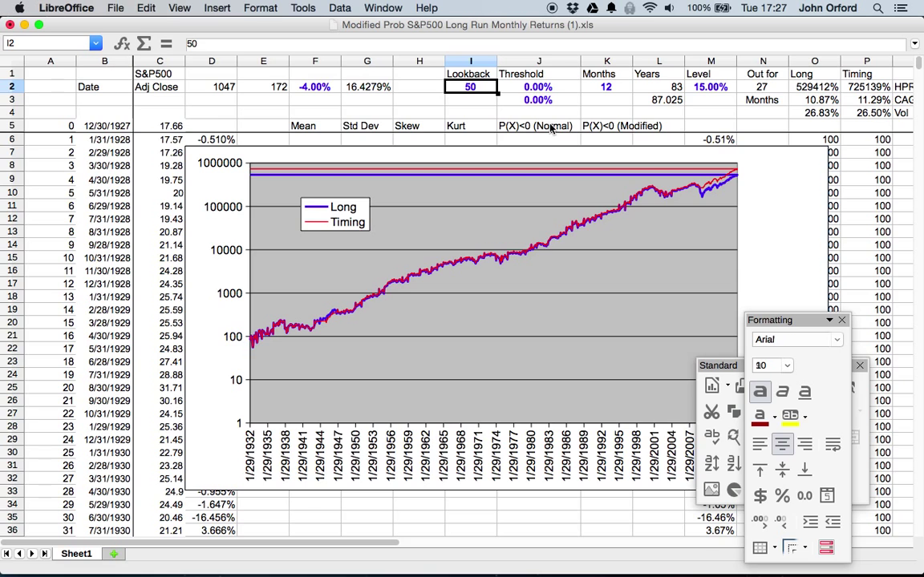
key("Right")
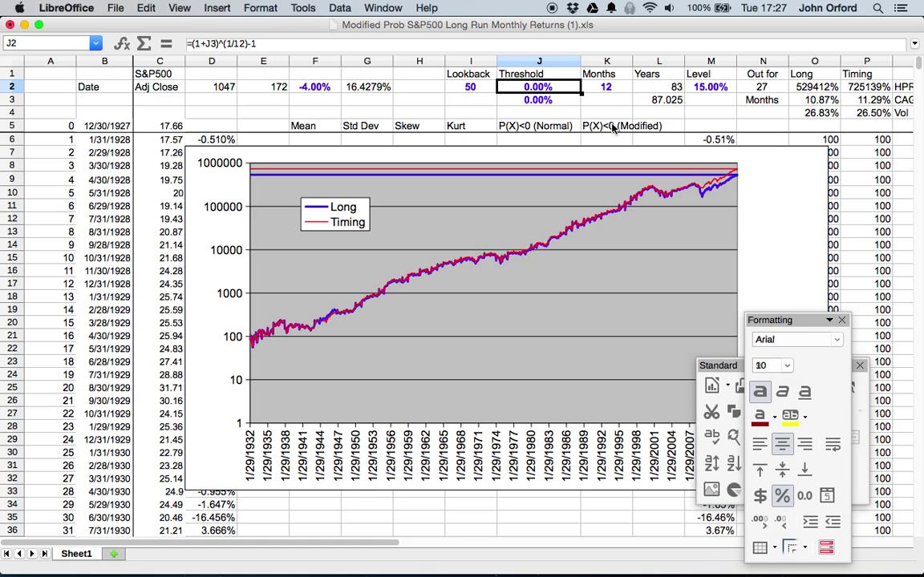
double_click(551, 89)
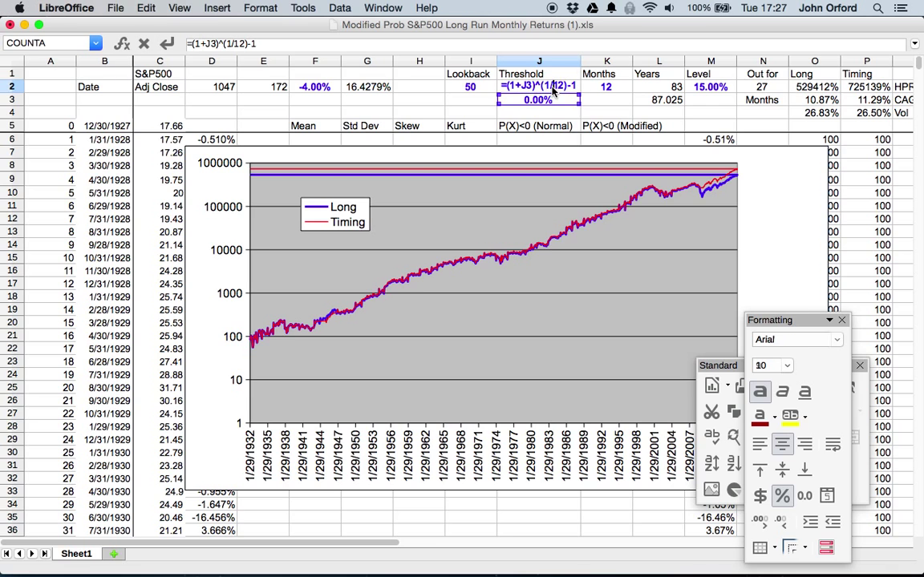
key("Return")
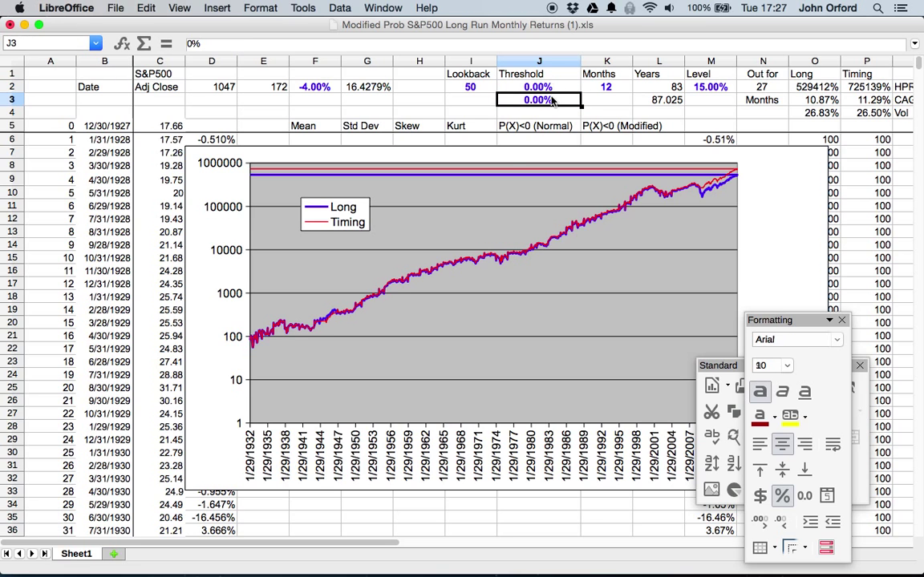
Examine the kurtosis, normal probability and modified probability formulas in row 55, the first calculated row.
scroll(461, 513, "down", 2)
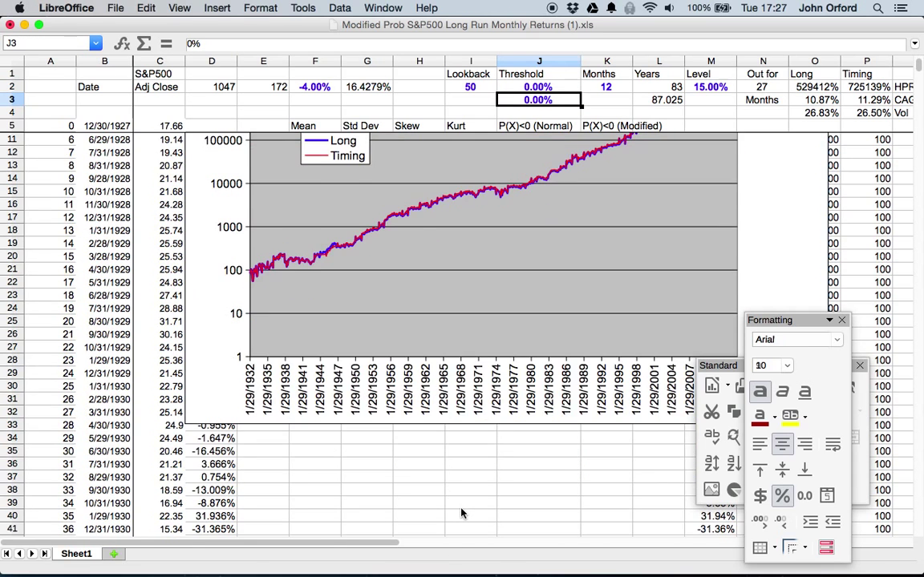
scroll(461, 513, "down", 8)
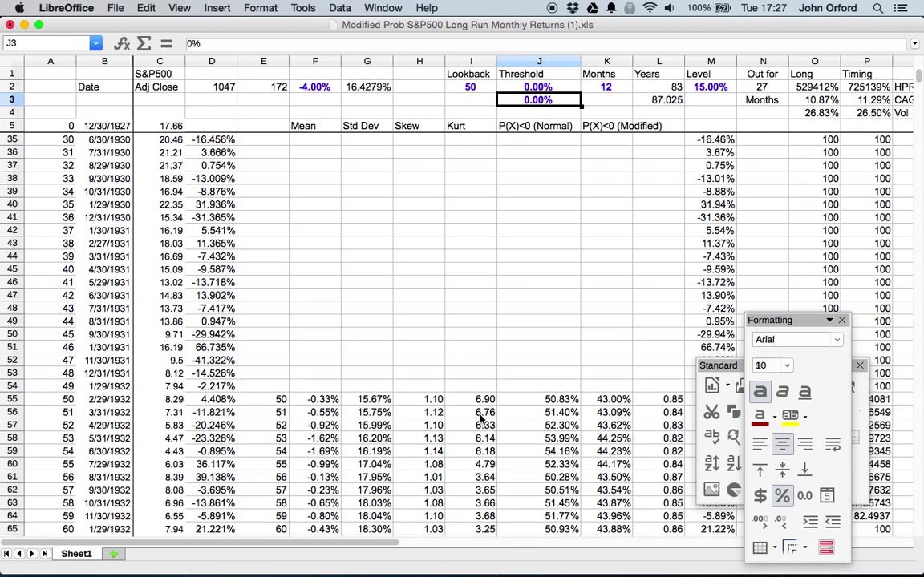
left_click(485, 400)
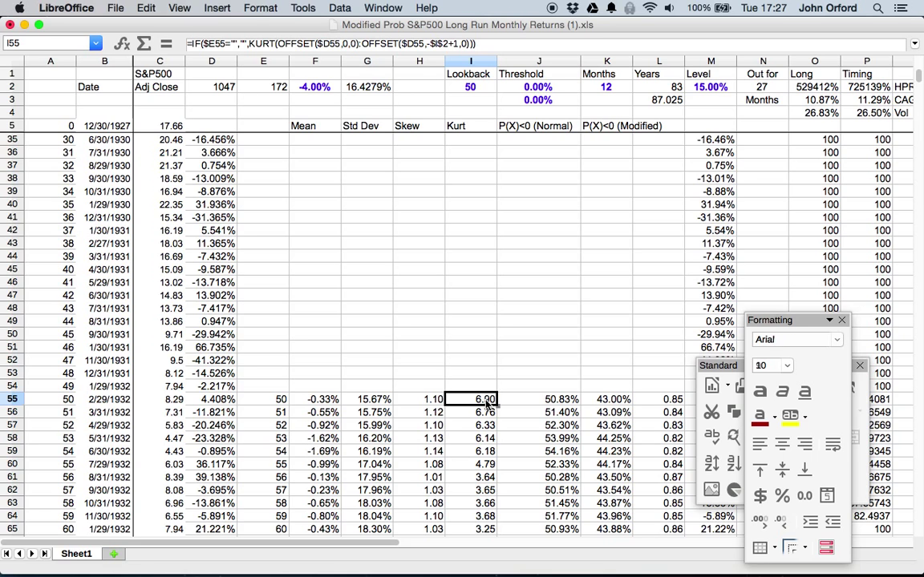
key("Right")
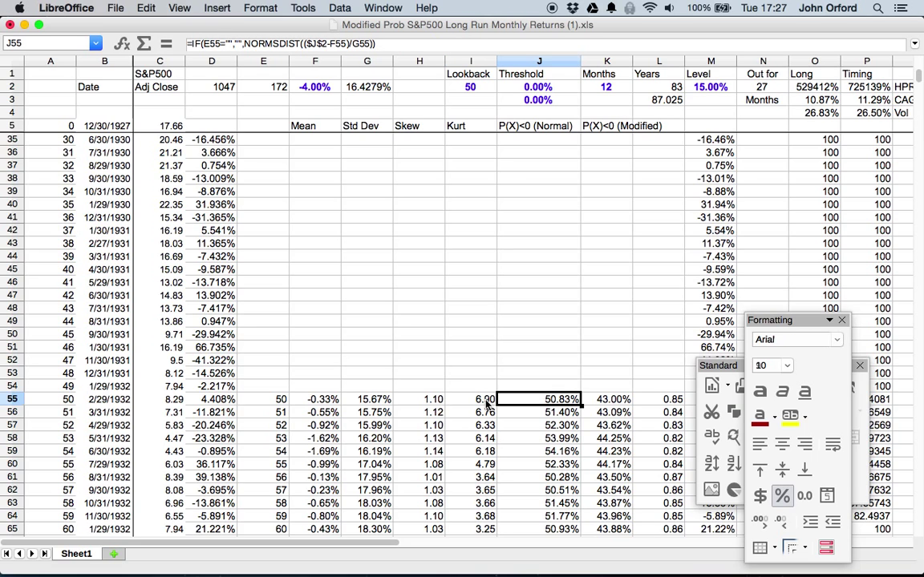
key("Right")
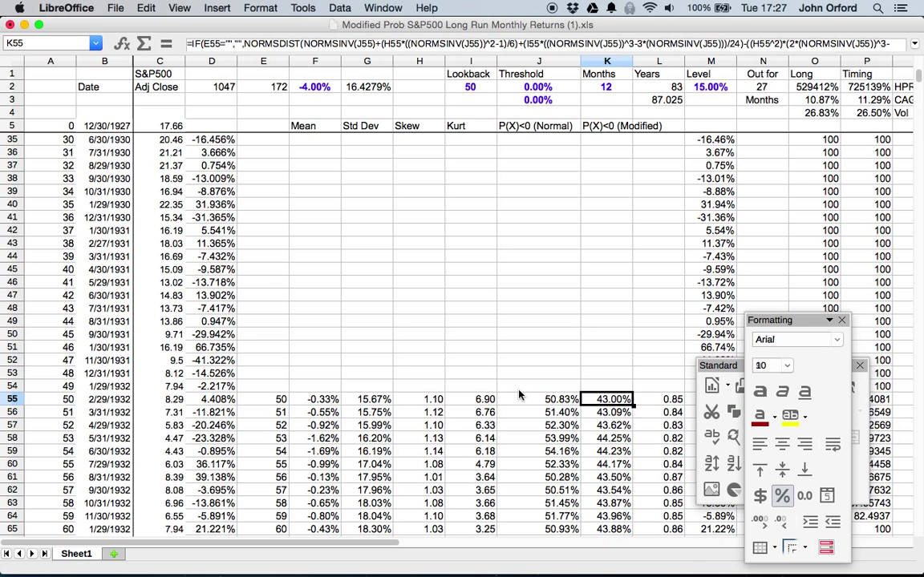
Review the row 55 formulas from the period counter in column E through to the probability ratio in column L.
left_click(485, 400)
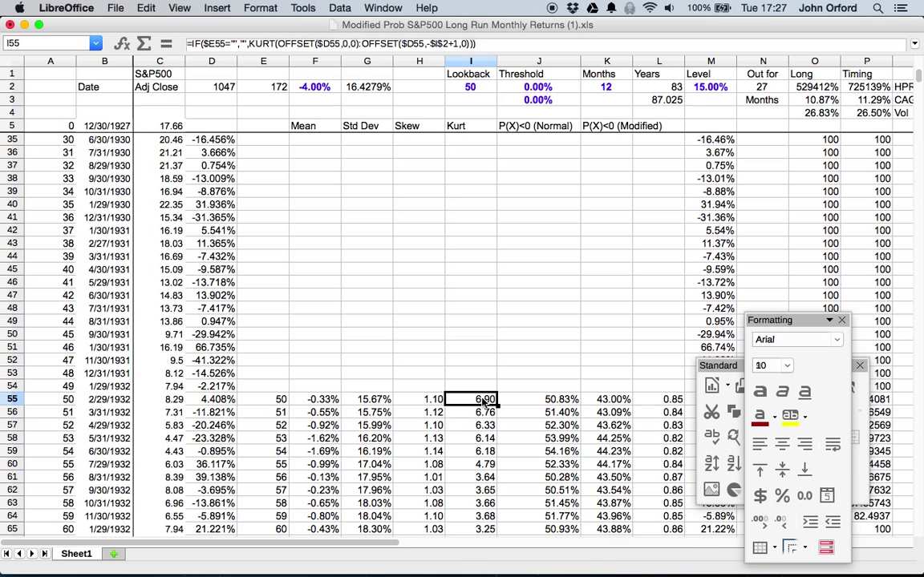
key("Left")
key("Left")
key("Left")
key("Left")
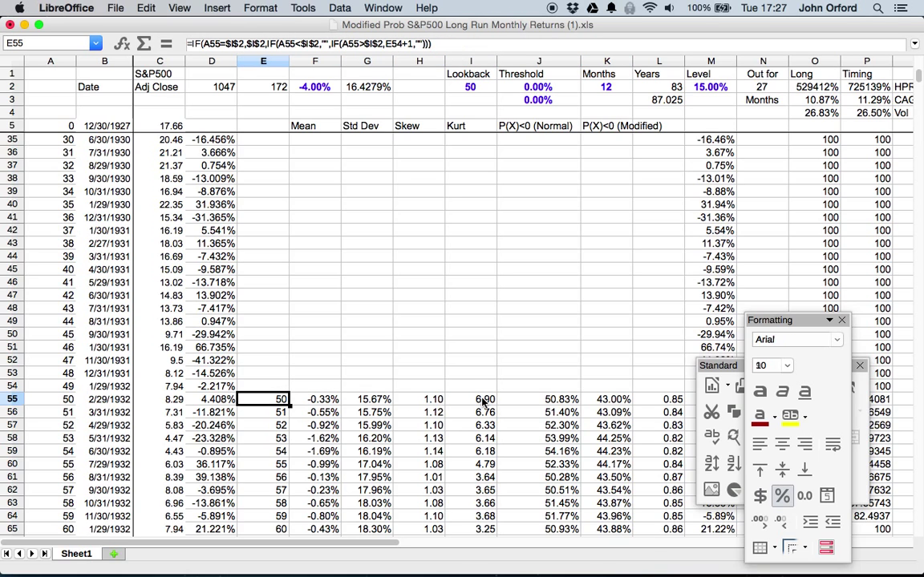
key("Right")
key("Right")
key("Right")
key("Right")
key("Right")
key("Right")
key("Right")
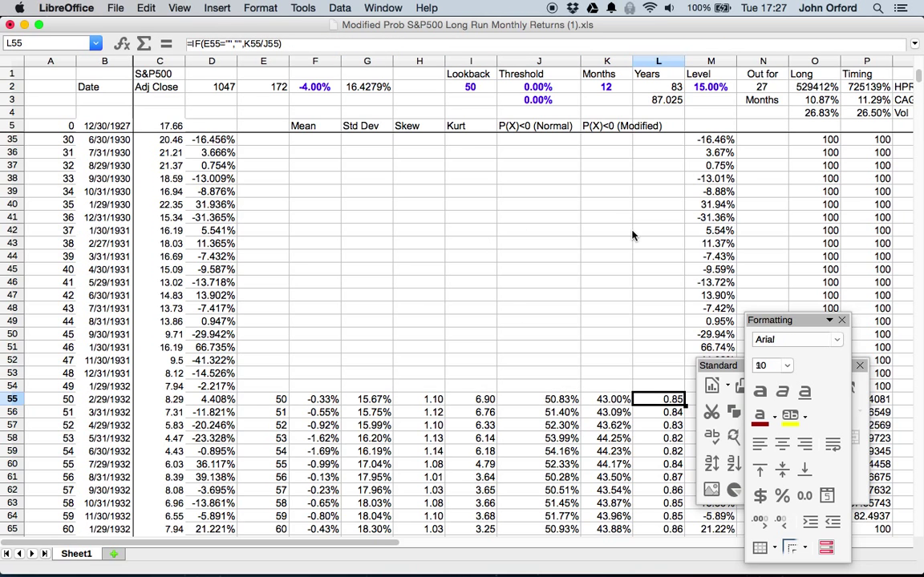
Return to the model parameters at the top of the sheet and inspect the Threshold and Months cells in row 2.
scroll(700, 207, "up", 7)
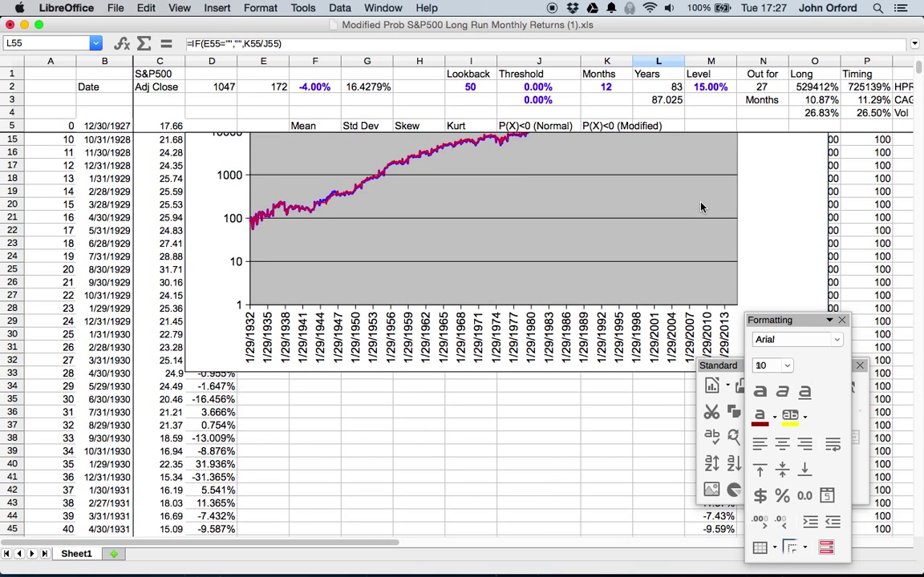
scroll(700, 207, "up", 3)
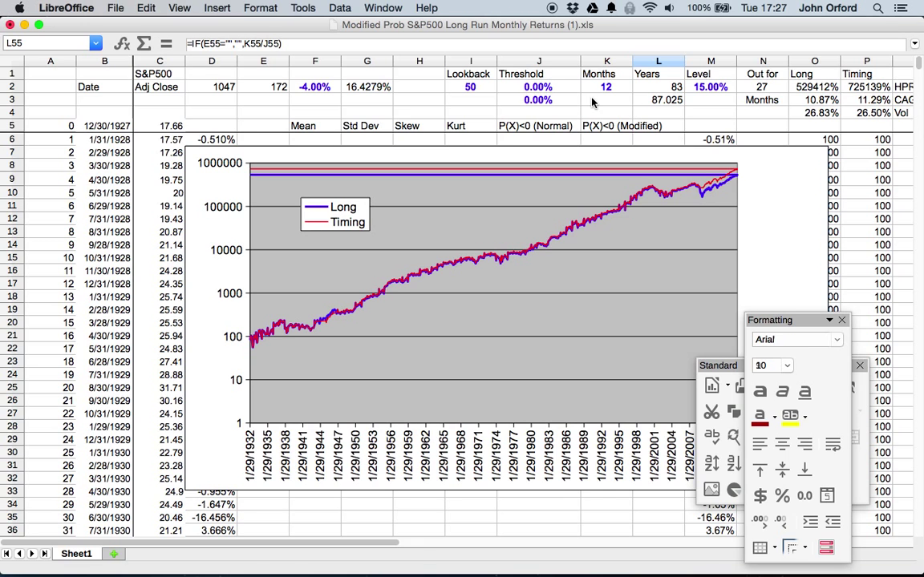
left_click(500, 85)
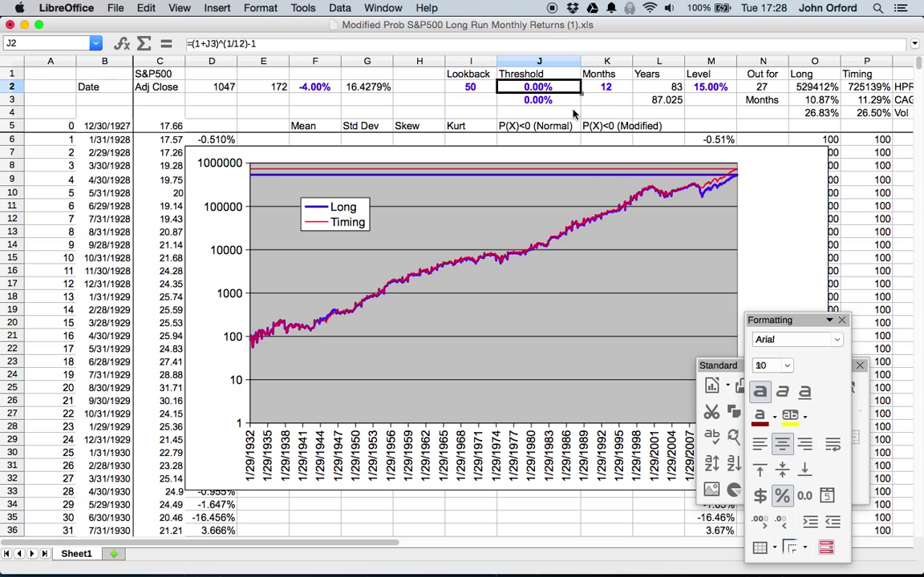
key("Right")
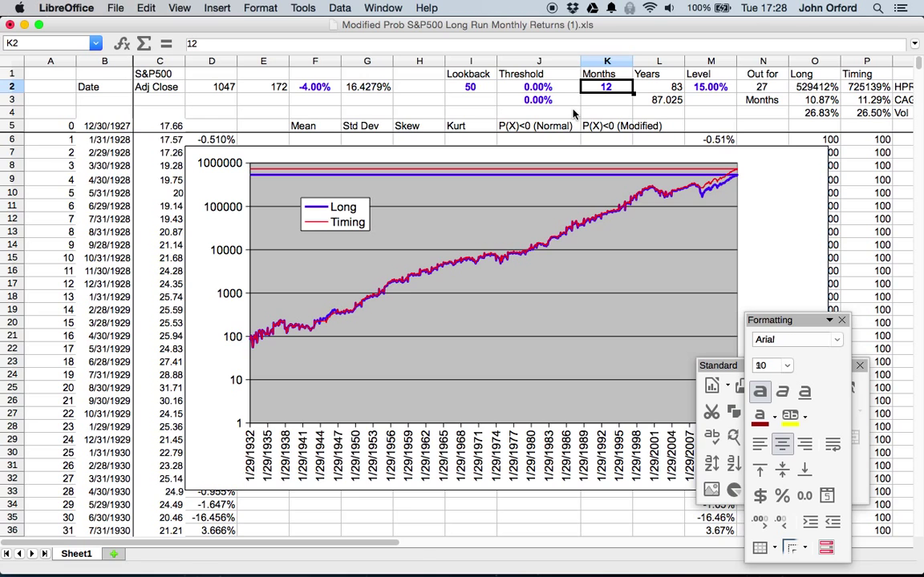
Inspect the Level parameter in M2 and save the workbook.
key("Right")
key("Right")
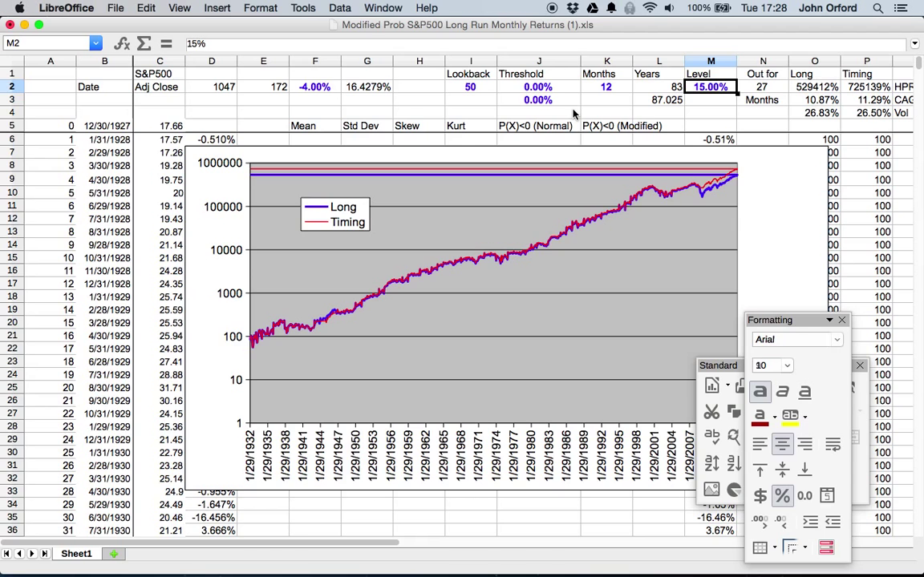
key("super+s")
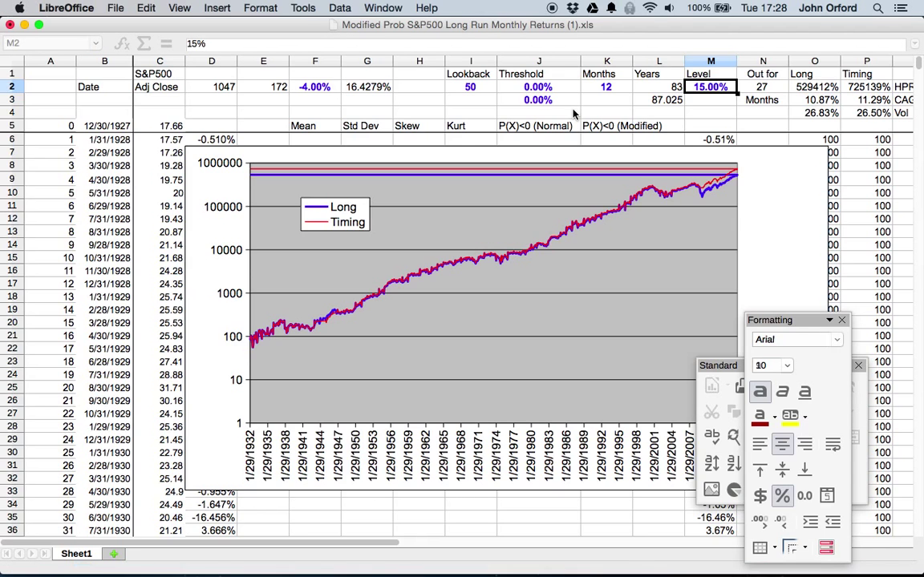
Inspect the Long and Timing return and CAGR formulas in rows 2 and 3, along with the supporting cells out to column T.
left_click(821, 101)
key("Right")
key("Right")
key("Left")
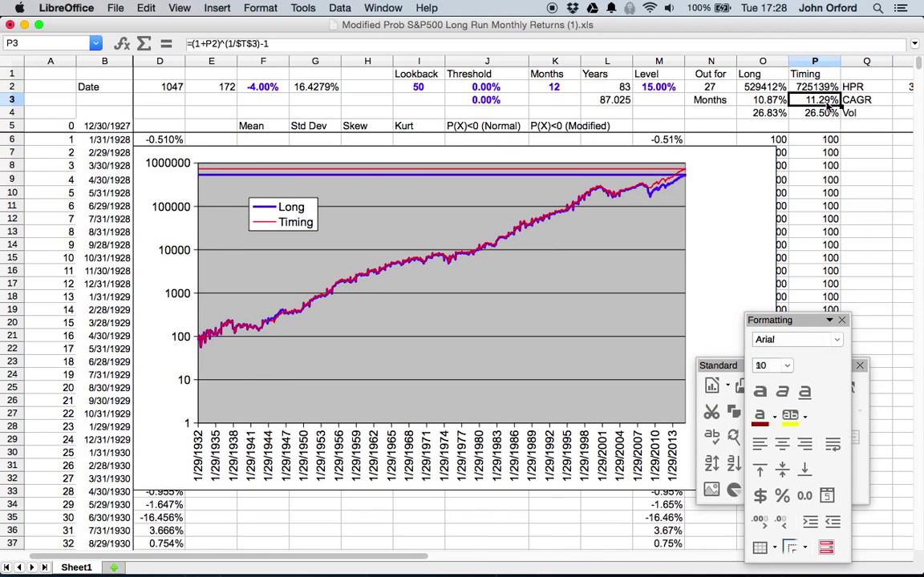
key("Right")
key("Left")
key("Left")
key("Up")
key("Right")
key("Down")
key("Right")
key("Right")
key("Right")
key("Right")
key("Left")
key("Left")
key("Left")
key("Left")
key("Left")
key("Left")
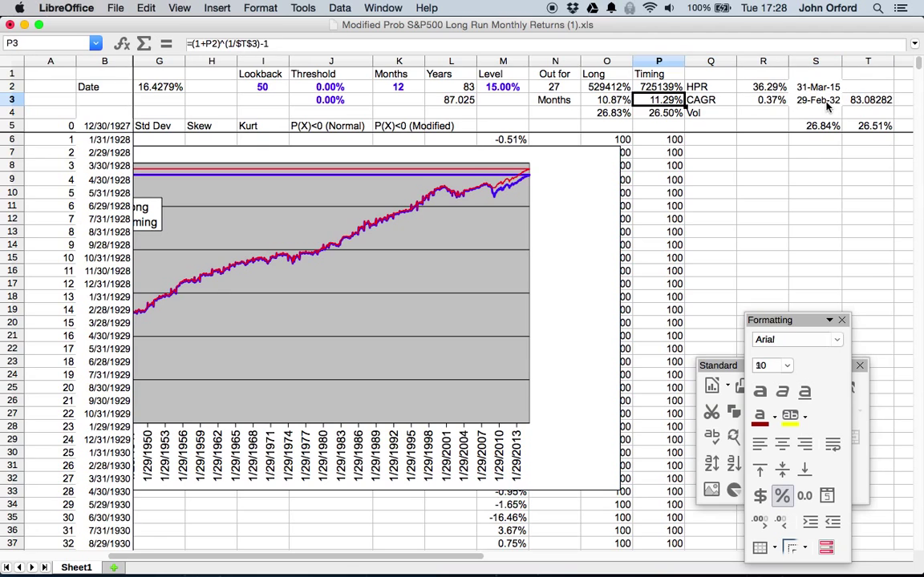
key("Down")
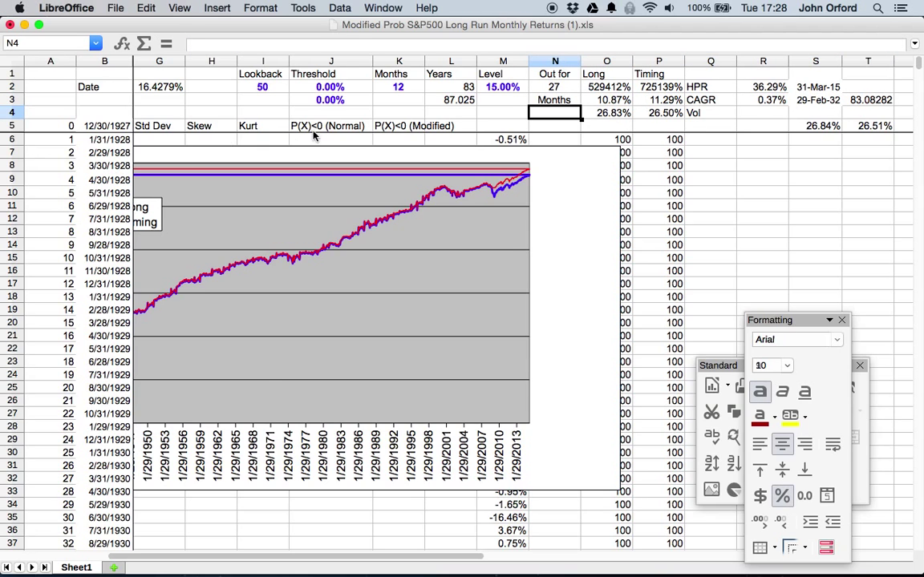
Review the row 55 formulas from the monthly return in column D through to the modified probability in column K.
scroll(311, 518, "down", 10)
scroll(311, 518, "left", 1)
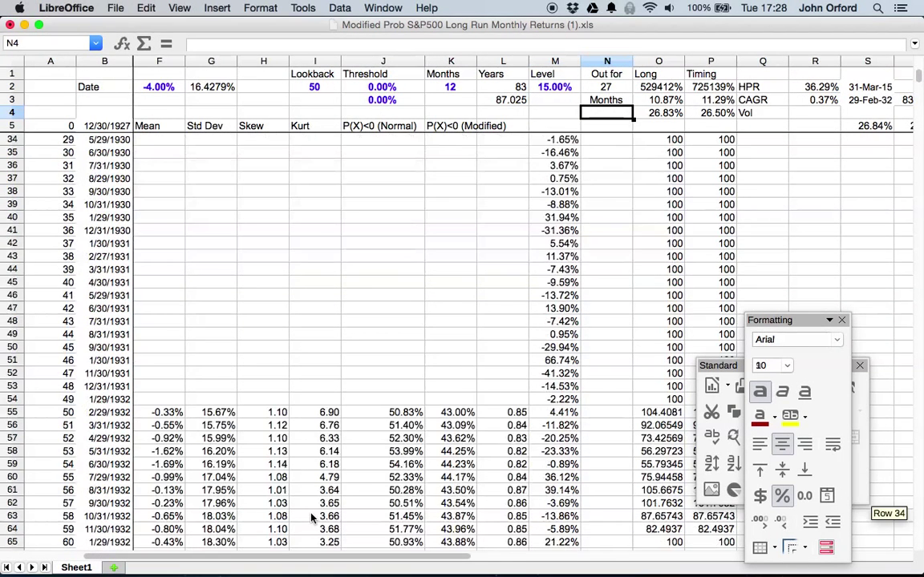
left_click(172, 411)
key("Left")
key("Left")
key("Left")
key("Left")
key("Right")
key("Right")
key("Right")
key("Right")
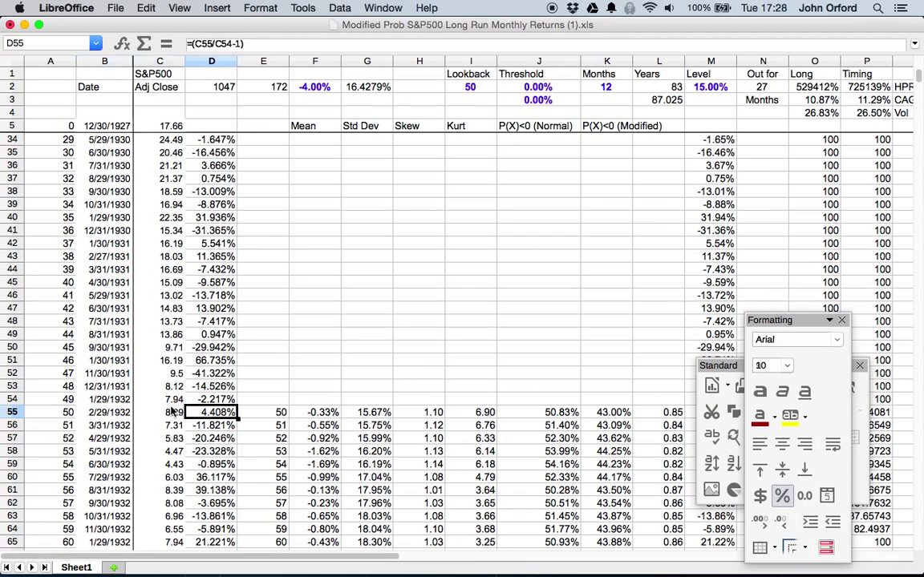
key("Right")
key("Right")
key("Right")
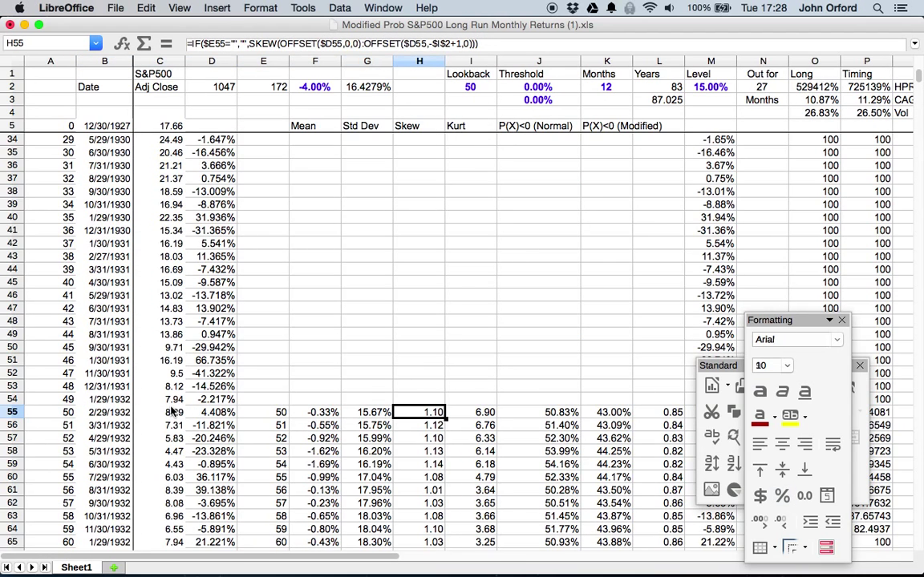
key("Right")
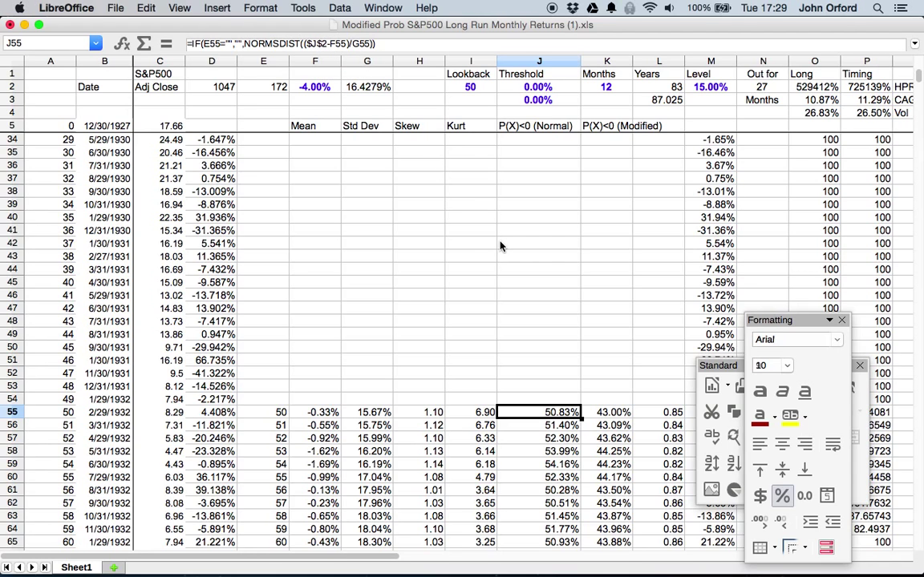
key("Right")
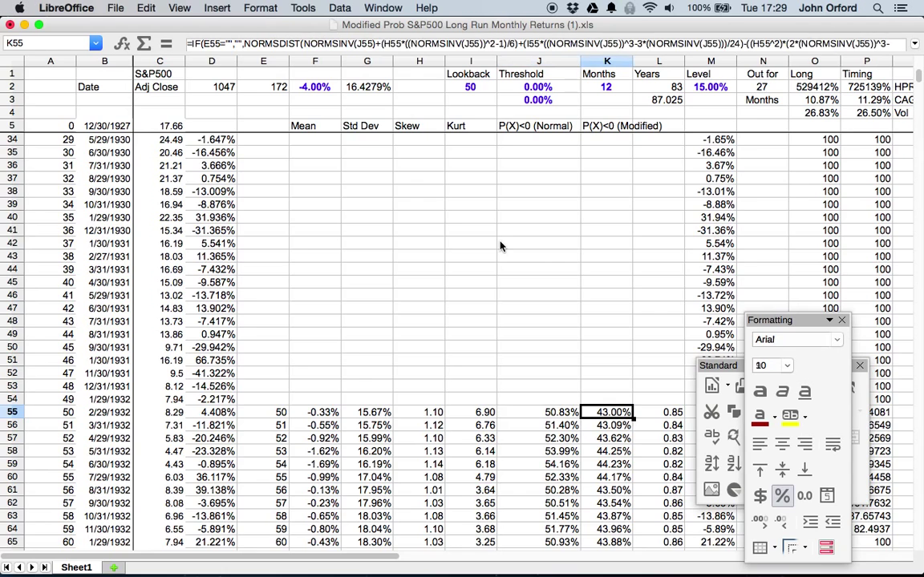
Open the modified probability formula in K55 to read it in full with its references, then leave it without editing.
left_click(363, 44)
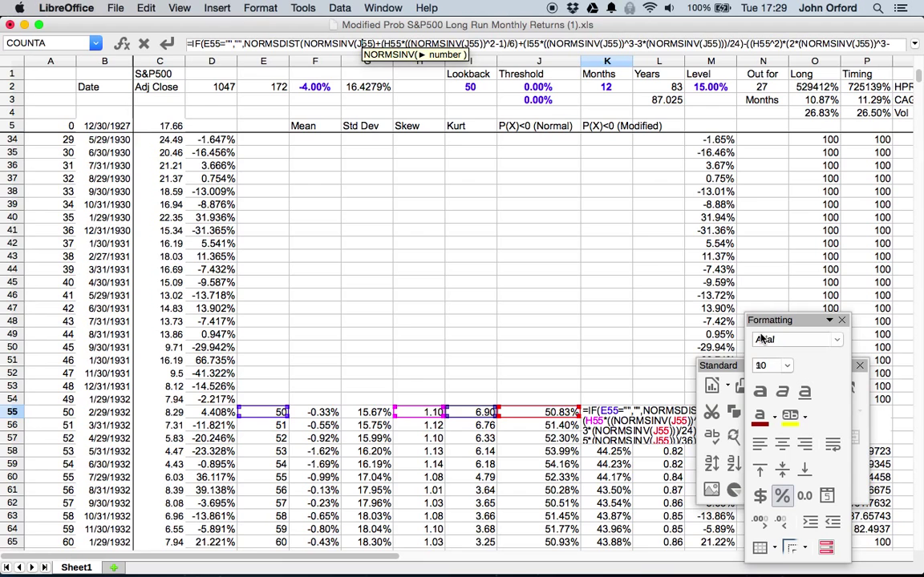
left_click(859, 364)
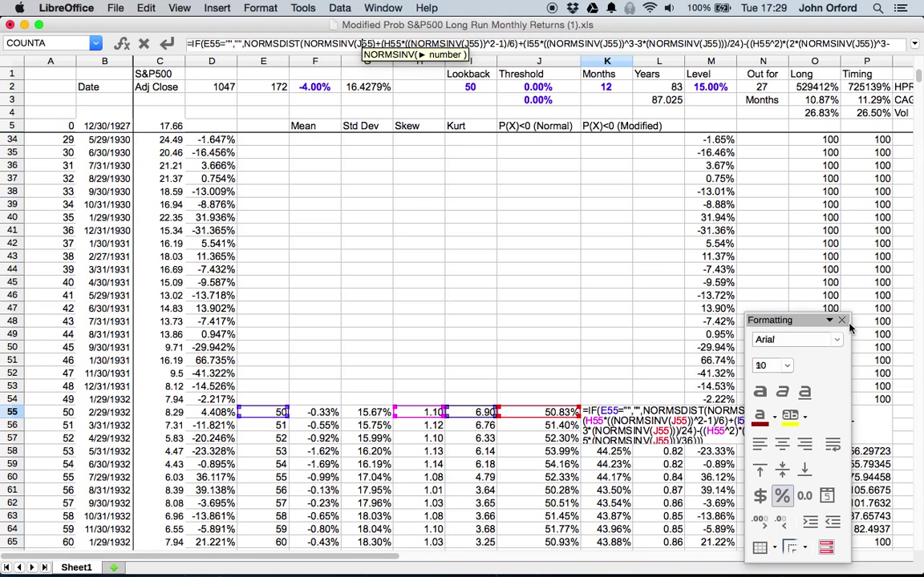
left_click(842, 320)
scroll(811, 382, "down", 1)
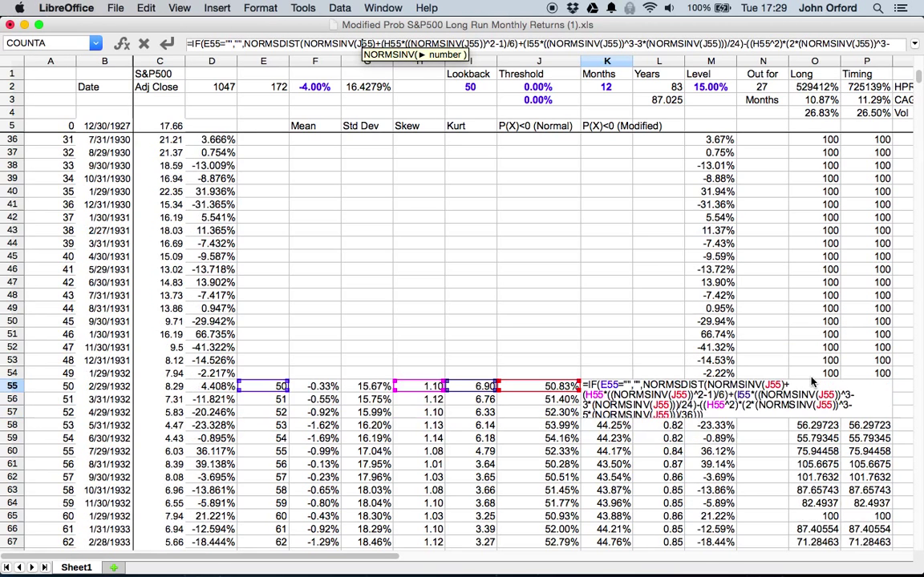
scroll(812, 382, "down", 1)
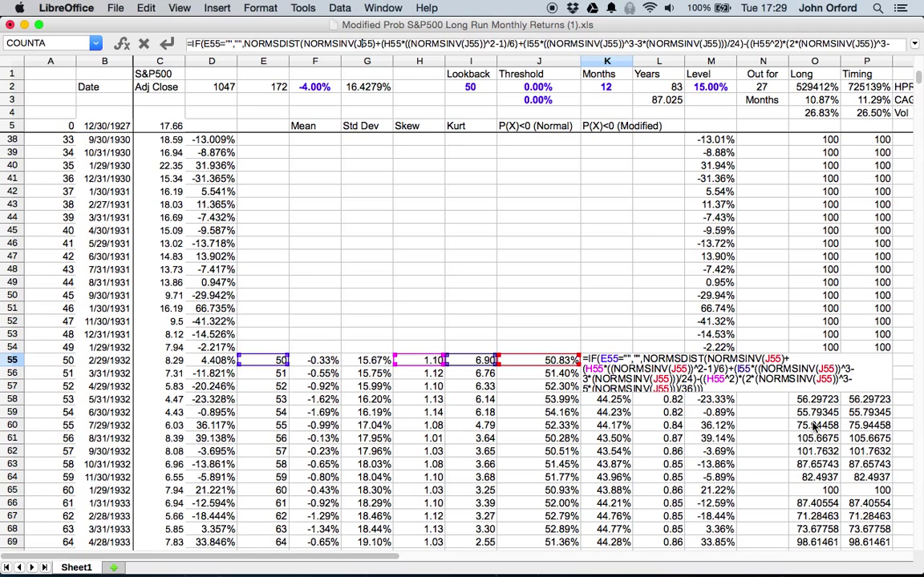
left_click(675, 351)
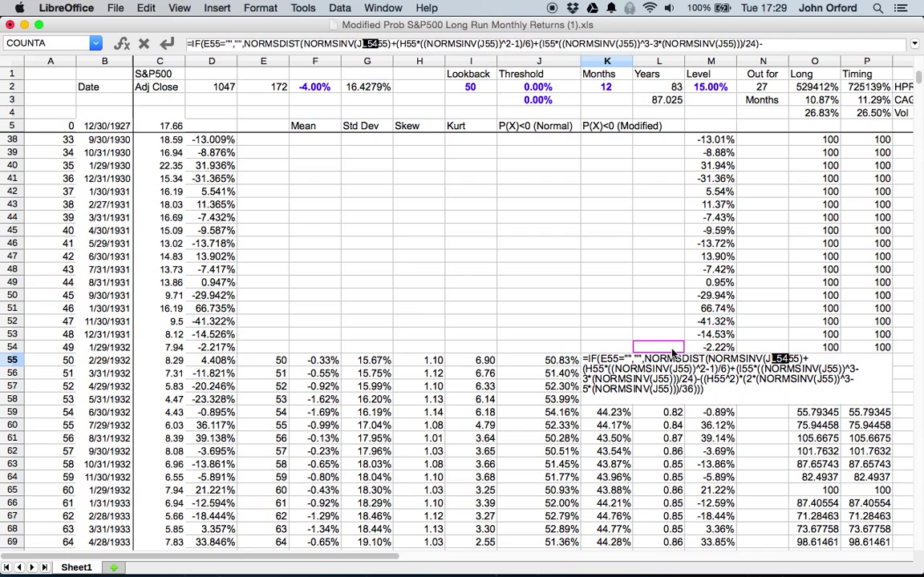
key("Escape")
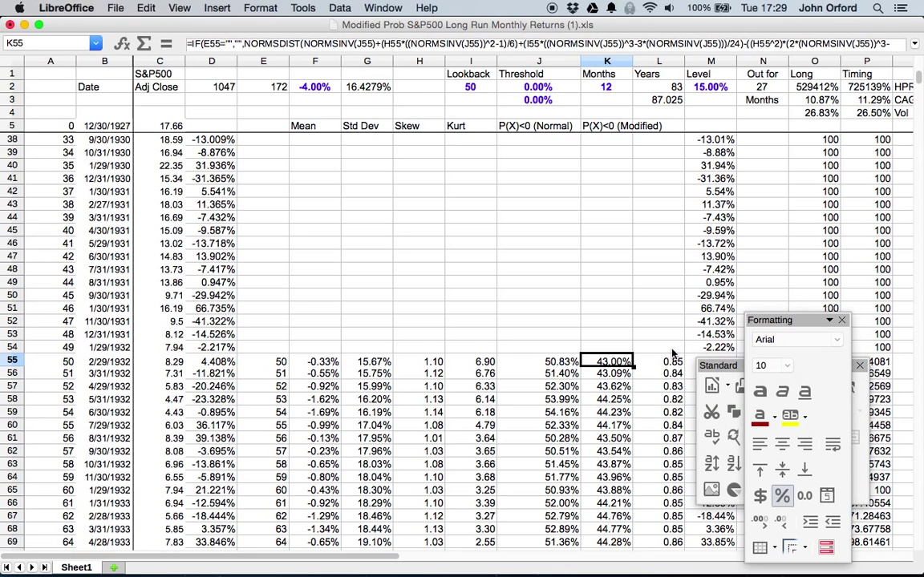
Examine the probability ratio formula in L55 and trace the cells it references, without editing it.
key("Right")
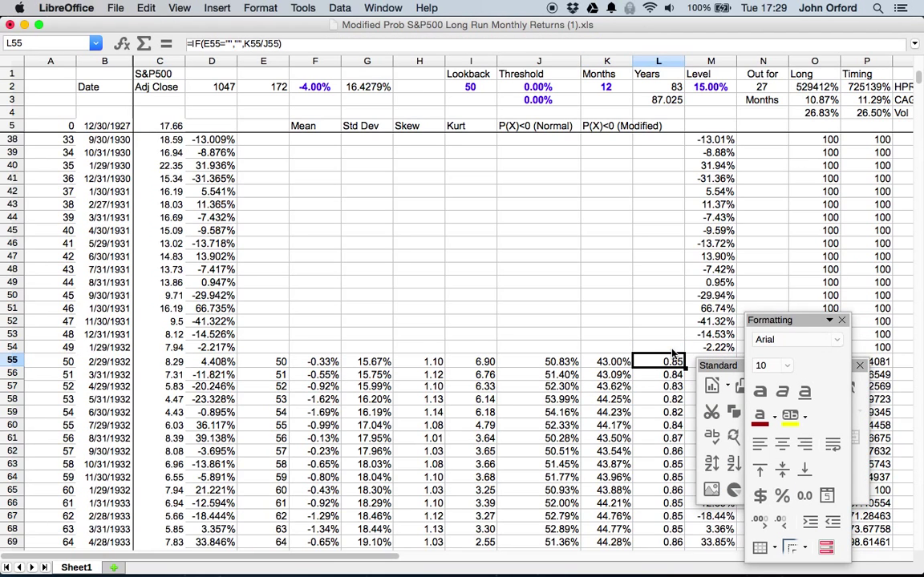
double_click(663, 361)
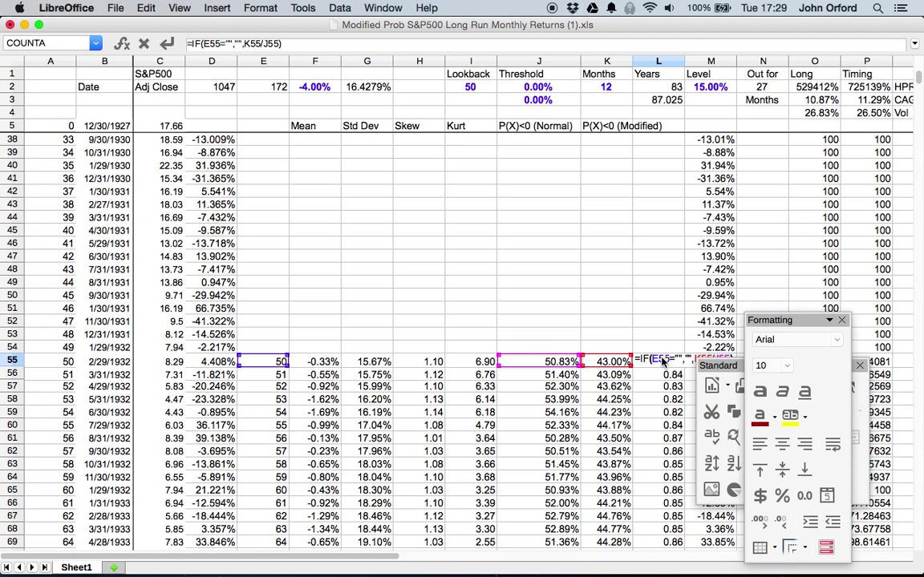
scroll(657, 356, "down", 3)
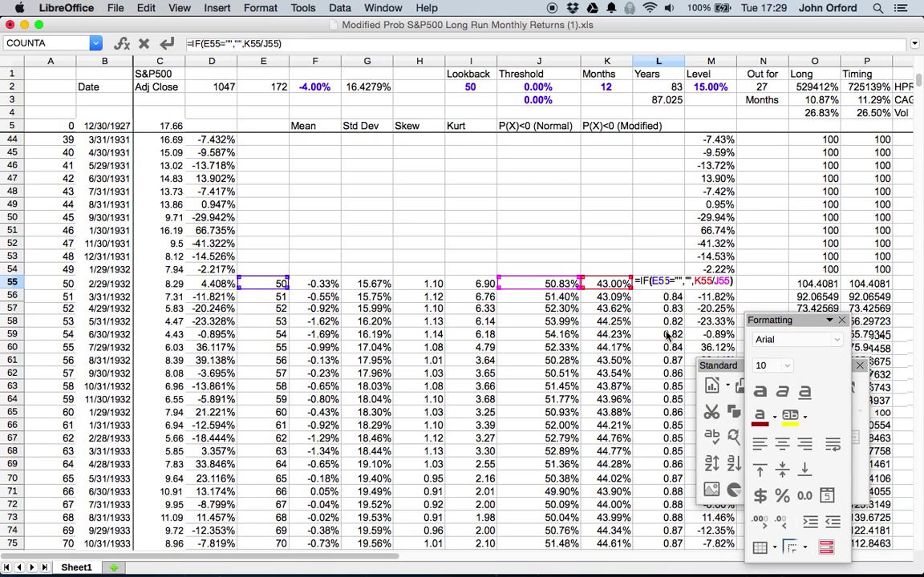
key("Escape")
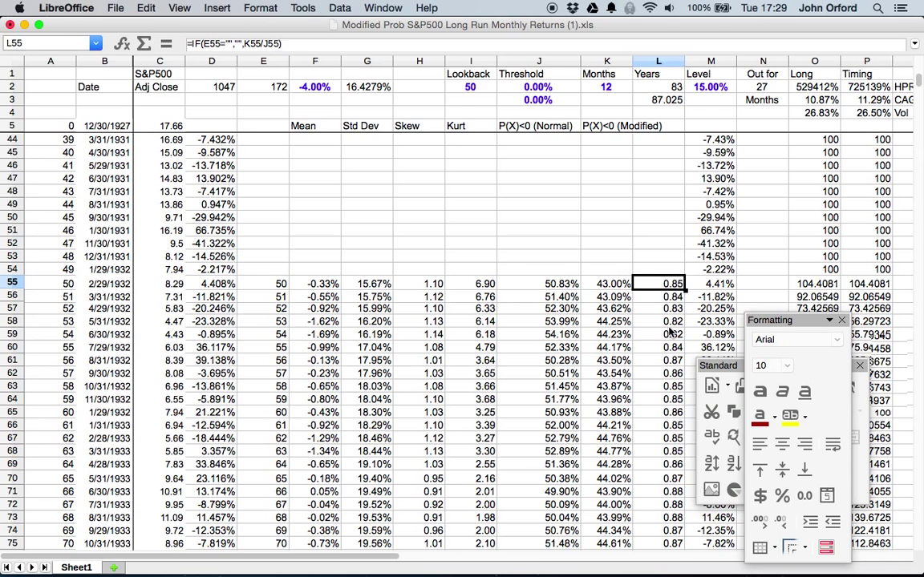
Look through the monthly rows below row 55 for how the probability ratio in column L develops into the late 1930s.
scroll(670, 332, "down", 5)
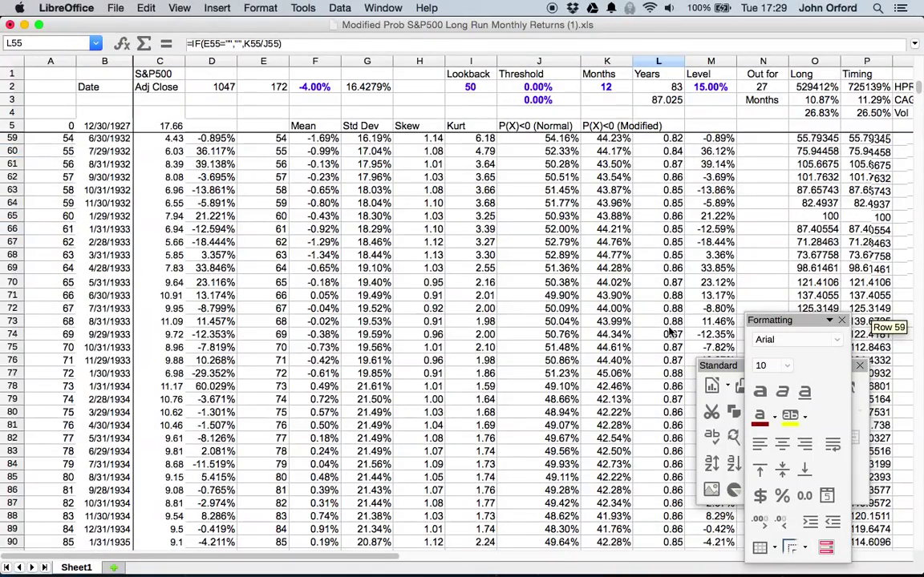
scroll(670, 332, "down", 13)
scroll(670, 332, "right", 1)
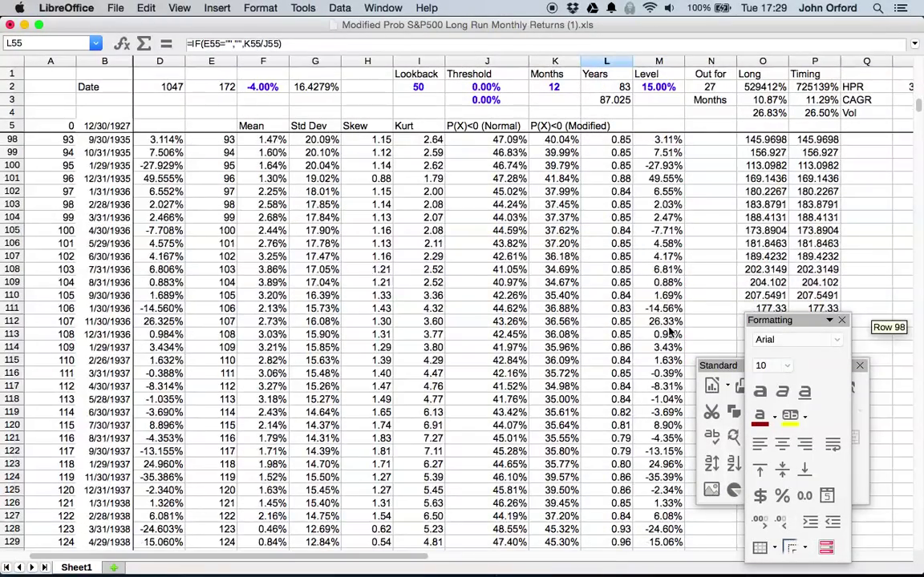
scroll(670, 332, "up", 5)
scroll(670, 332, "left", 1)
scroll(671, 332, "down", 5)
scroll(671, 331, "right", 1)
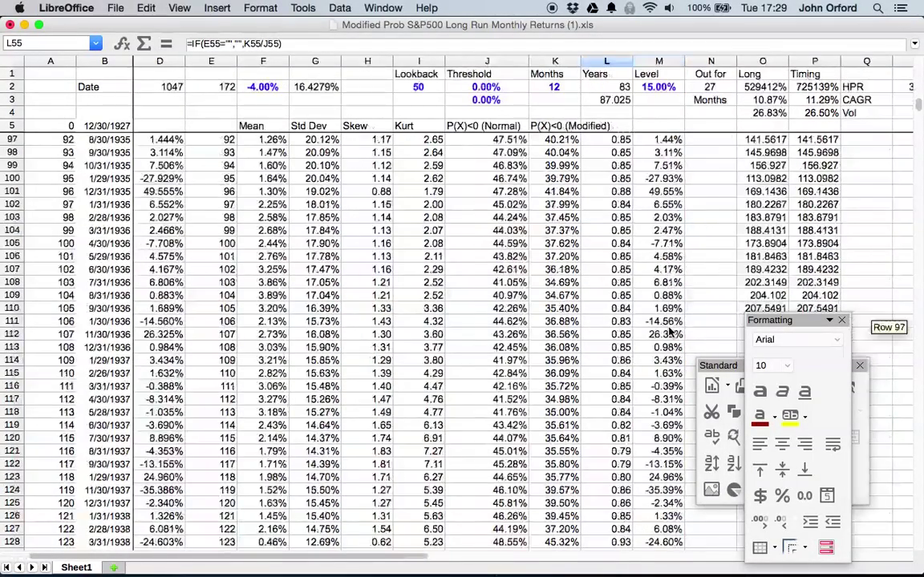
scroll(670, 332, "down", 8)
scroll(670, 332, "right", 4)
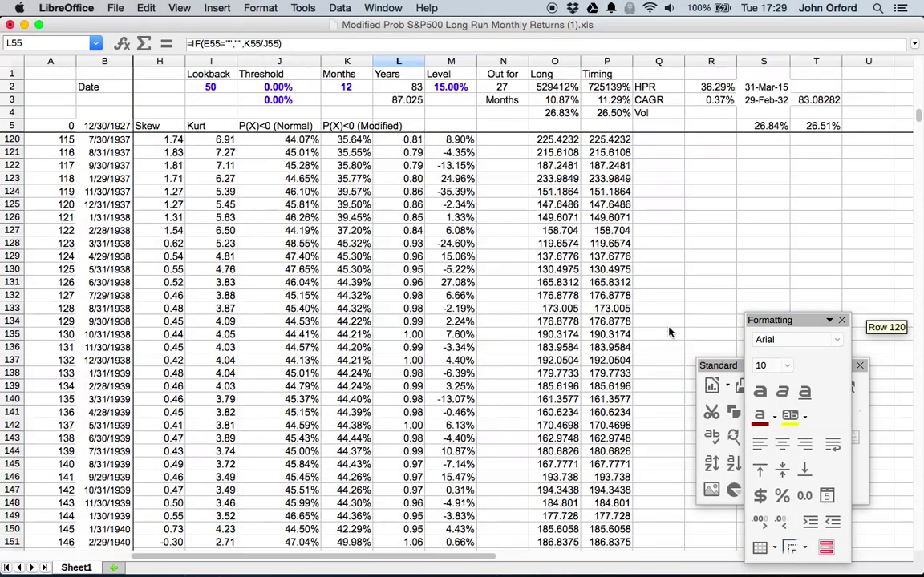
Close the floating Formatting and Standard toolbars and inspect the Level and Out for formulas in M137 and N137.
left_click(841, 320)
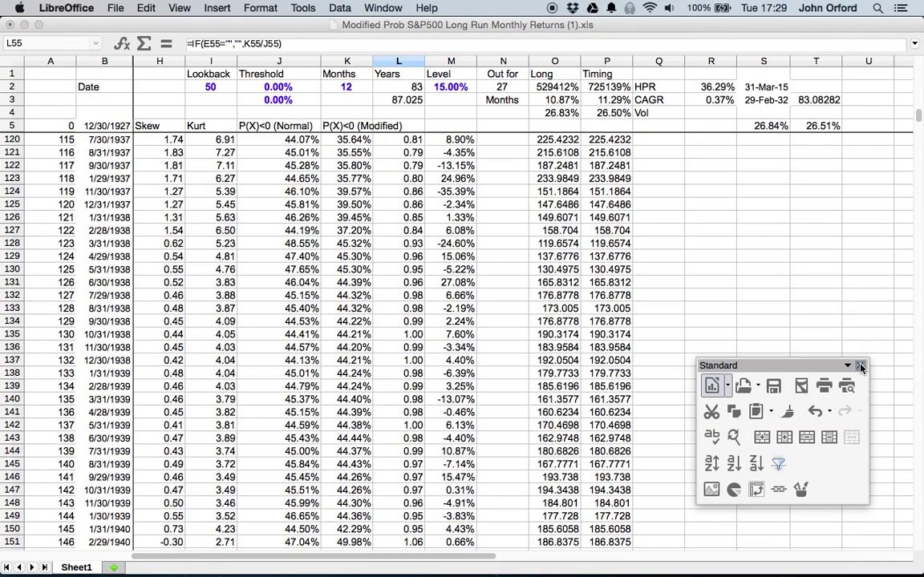
left_click(860, 367)
left_click(447, 367)
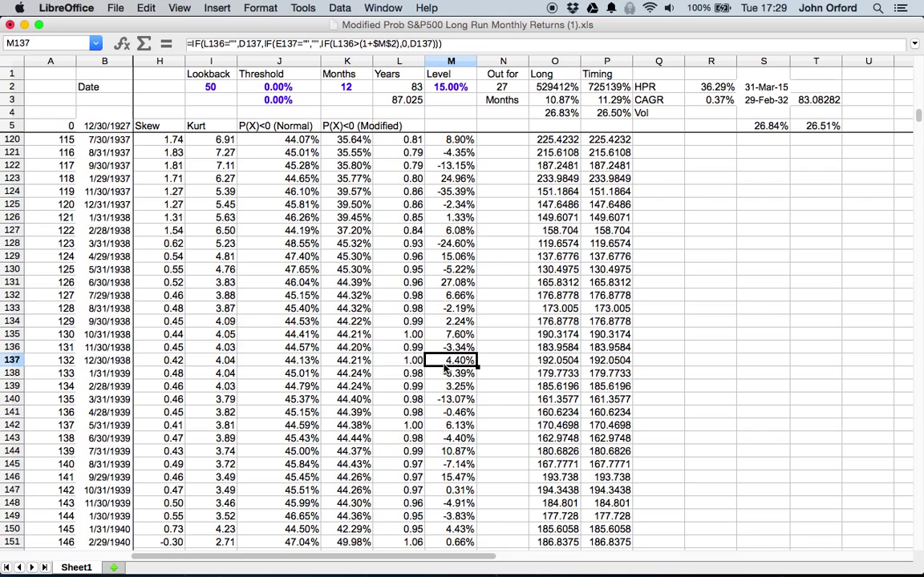
key("Right")
Go back to the first ratios in column L and follow them month by month from row 56 to the highlighted months of 1943.
scroll(445, 367, "up", 19)
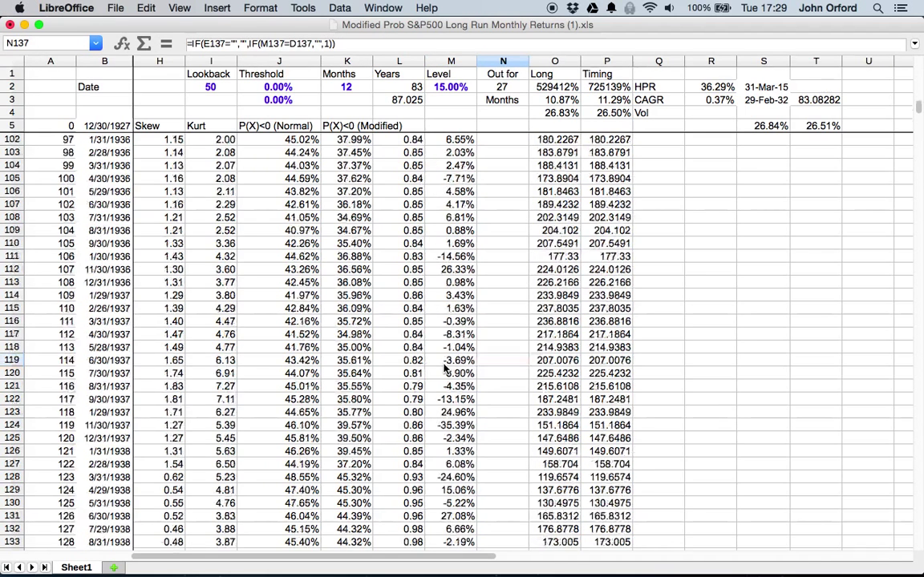
scroll(445, 367, "up", 12)
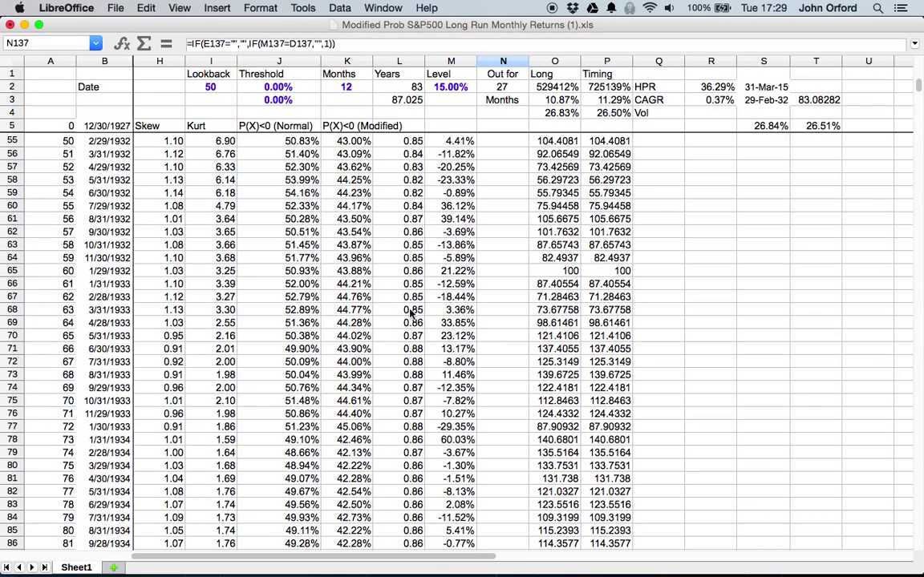
scroll(409, 313, "left", 5)
scroll(409, 314, "down", 2)
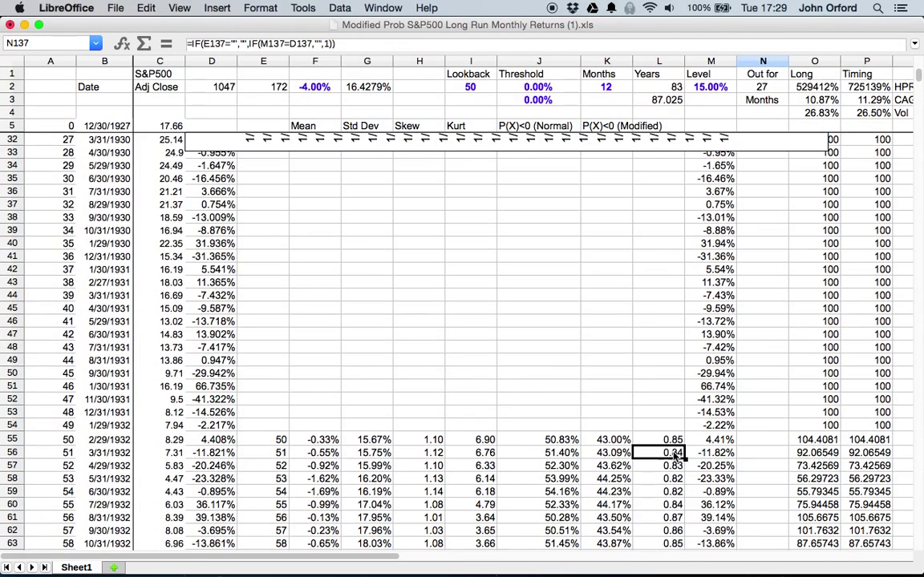
key("Down")
key("Down")
key("Down")
key("Down")
key("Down")
key("Down")
key("Down")
key("Down")
key("Down")
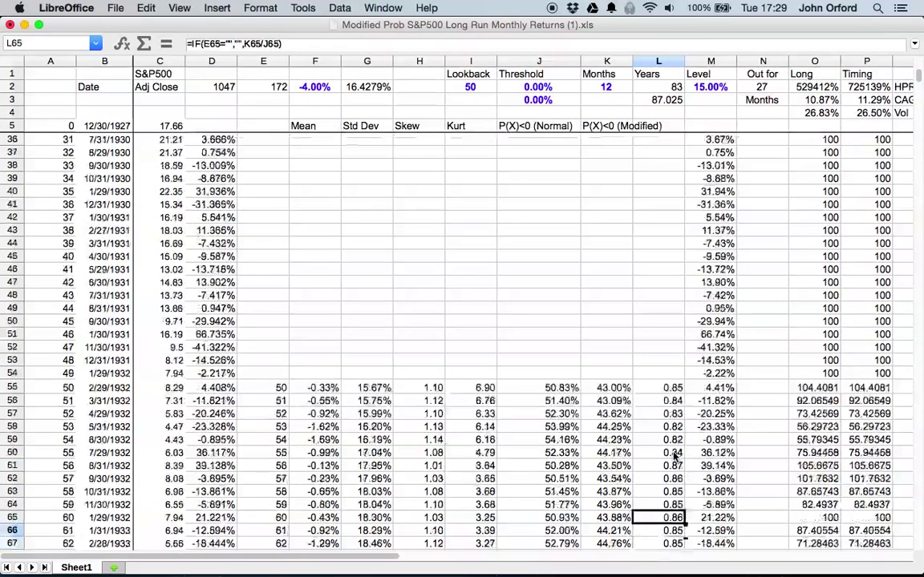
key("Down")
key("Down")
key("Down")
key("Down")
key("Down")
key("Down")
key("Down")
key("Down")
key("Down")
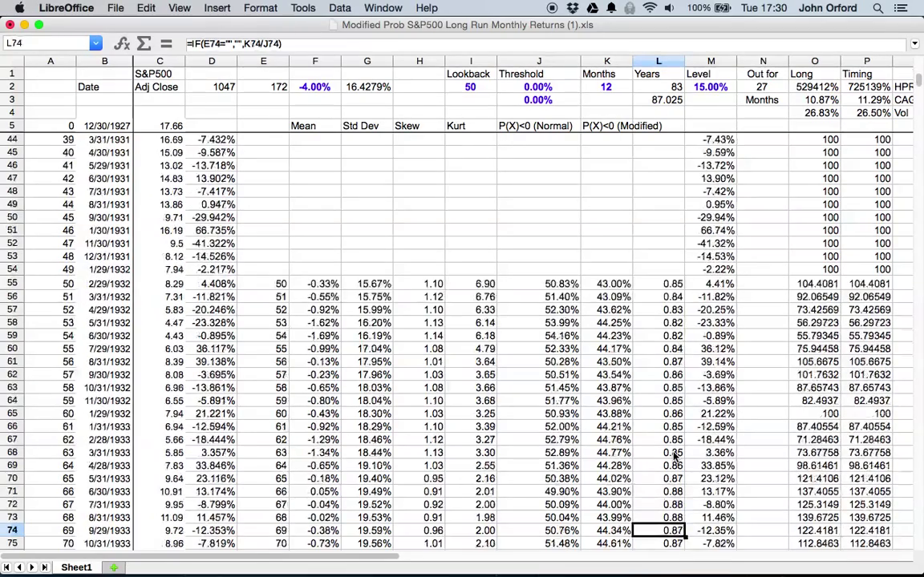
key("Down")
key("Down")
key("Down")
key("Down")
key("Down")
key("Down")
key("Down")
key("Down")
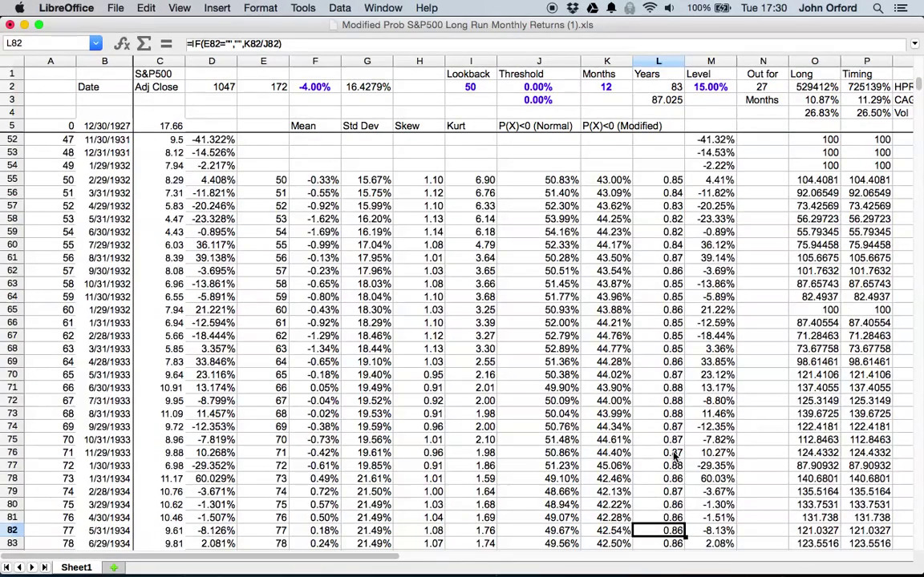
key("Down")
key("Down")
key("Down")
key("Down")
key("Down")
key("Down")
key("Down")
key("Down")
key("Down")
key("Down")
key("Down")
key("Down")
key("Down")
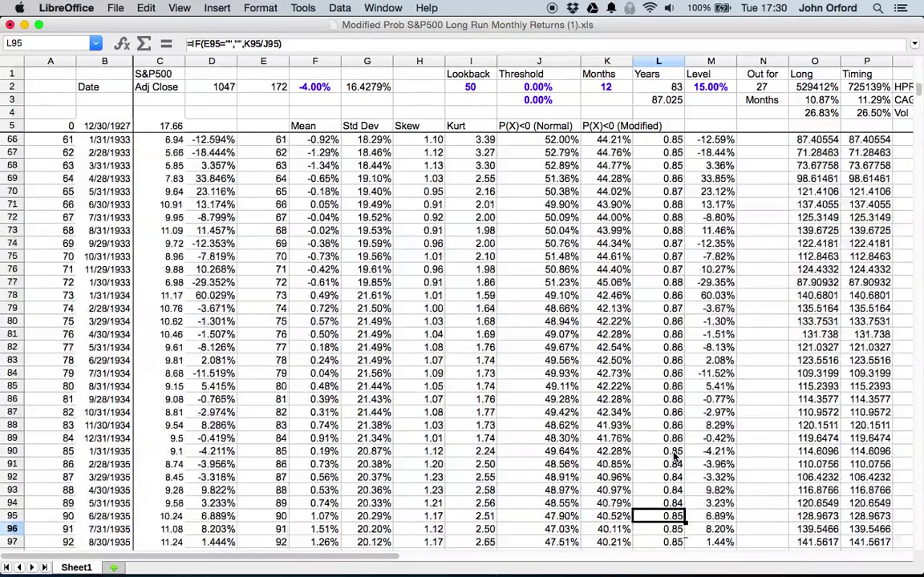
key("Down")
key("Down")
key("Down")
key("Down")
key("Down")
key("Down")
key("Down")
key("Down")
key("Down")
key("Down")
key("Down")
key("Down")
key("Down")
key("Down")
key("Down")
key("Down")
key("Down")
key("Down")
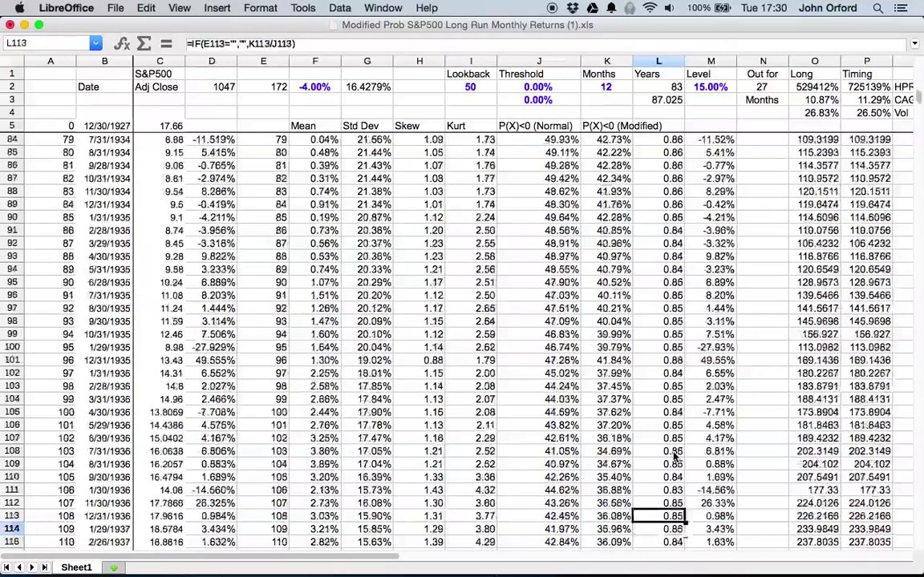
key("Down")
key("Down")
key("Down")
key("Down")
key("Down")
key("Down")
key("Down")
key("Down")
key("Down")
key("Down")
key("Down")
key("Down")
key("Down")
key("Down")
key("Down")
key("Down")
key("Down")
key("Down")
key("Down")
key("Down")
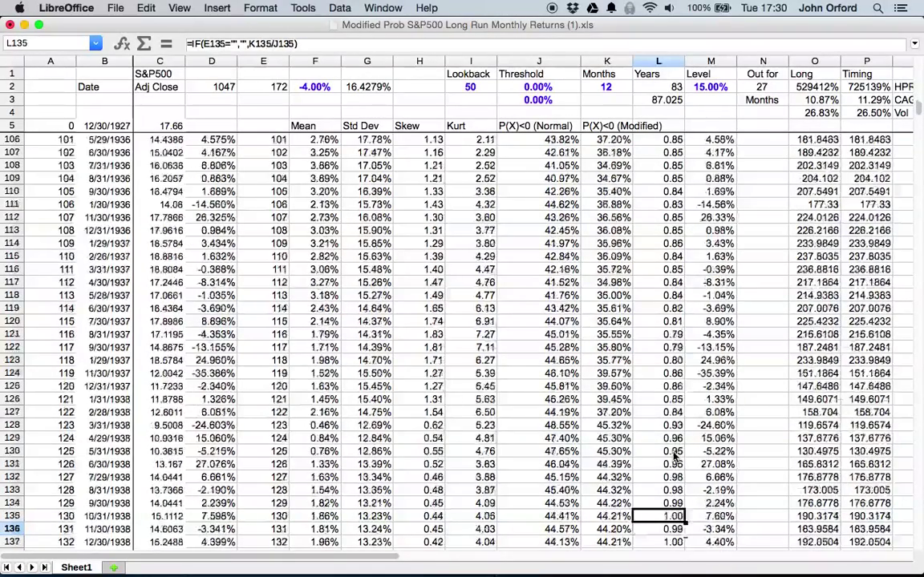
key("Down")
key("Down")
key("Down")
key("Down")
key("Down")
key("Down")
key("Down")
key("Down")
key("Down")
key("Down")
key("Down")
key("Down")
key("Down")
key("Down")
key("Down")
key("Down")
key("Down")
key("Down")
key("Down")
key("Down")
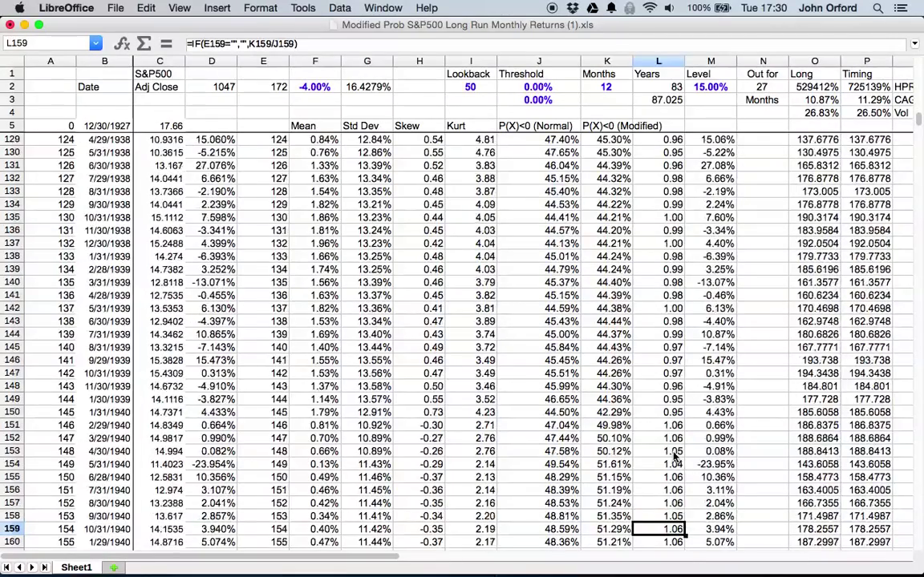
key("Down")
key("Down")
key("Down")
key("Down")
key("Down")
key("Down")
key("Down")
key("Down")
key("Down")
key("Down")
key("Down")
key("Down")
key("Down")
key("Down")
key("Down")
key("Down")
key("Down")
key("Down")
key("Down")
key("Down")
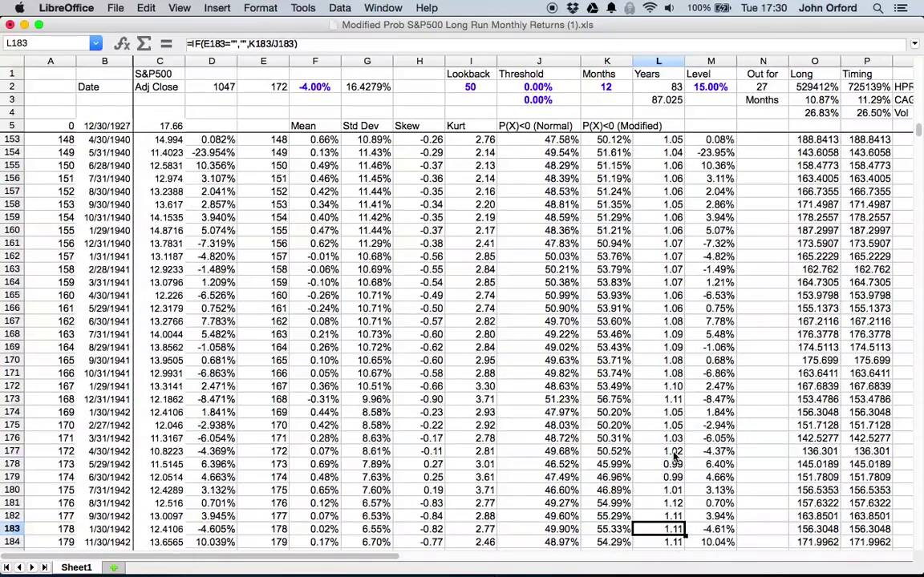
key("Down")
key("Down")
key("Down")
key("Down")
key("Down")
key("Down")
key("Down")
key("Down")
key("Down")
key("Down")
key("Down")
key("Down")
key("Down")
key("Down")
key("Down")
key("Down")
key("Down")
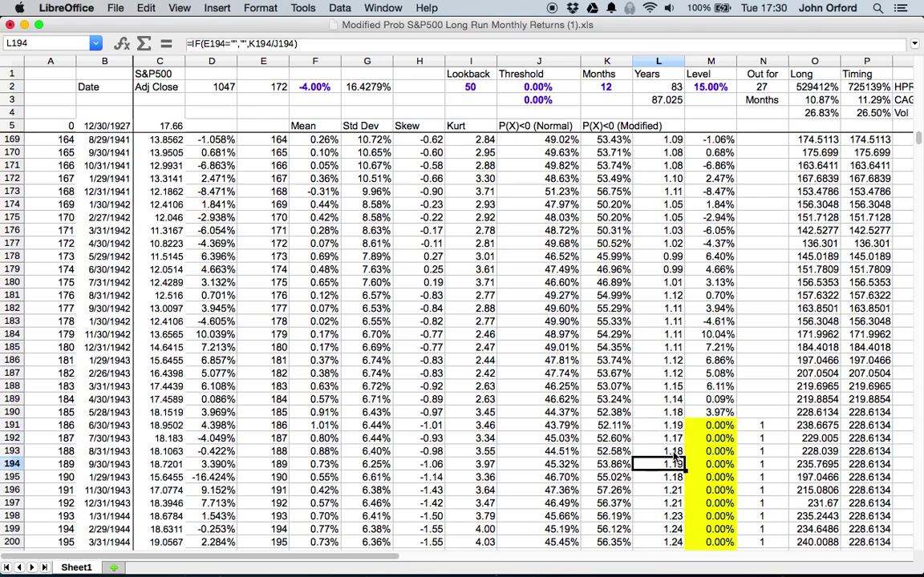
Examine the probability ratios in column L alongside the highlighted block of months in rows 191 to 204.
key("Down")
key("Down")
key("Down")
key("Down")
key("Down")
key("Down")
key("Down")
key("Down")
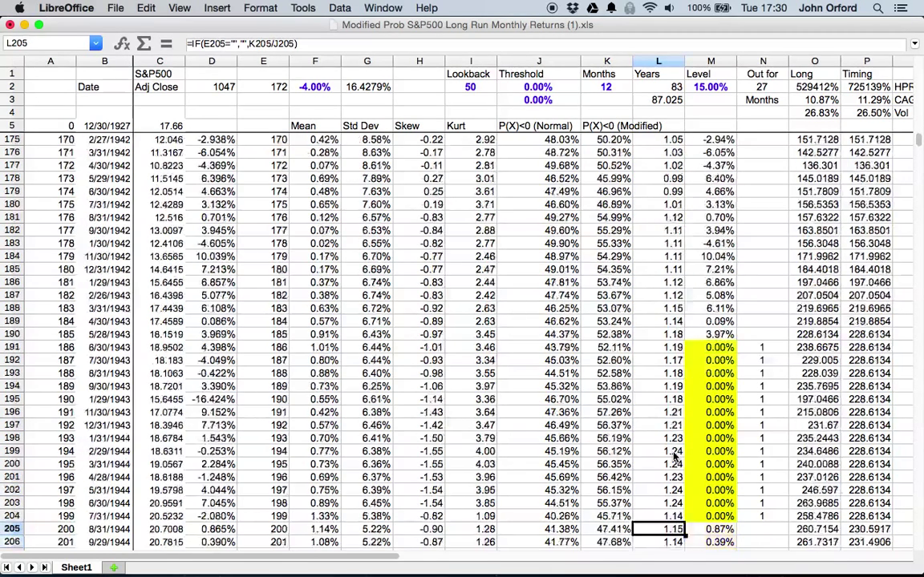
key("Up")
key("Up")
key("Up")
key("Up")
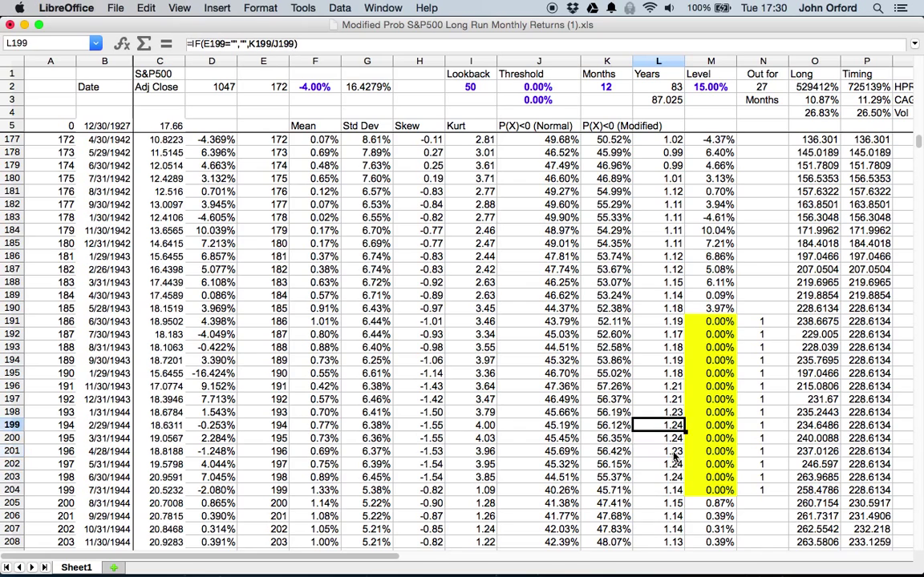
key("Up")
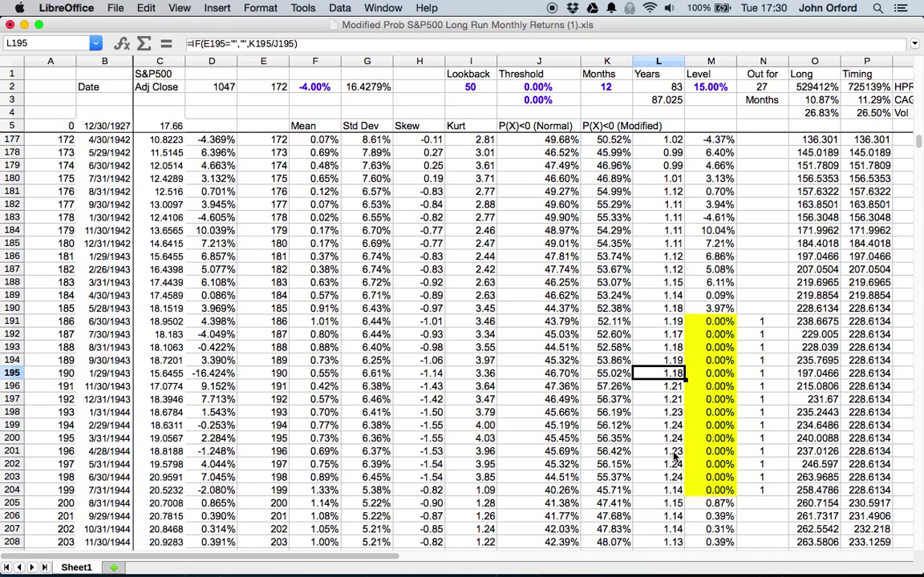
Inspect the timing signal formula in M191, the first highlighted month of the block.
key("Right")
key("Up")
key("Up")
key("Up")
key("Up")
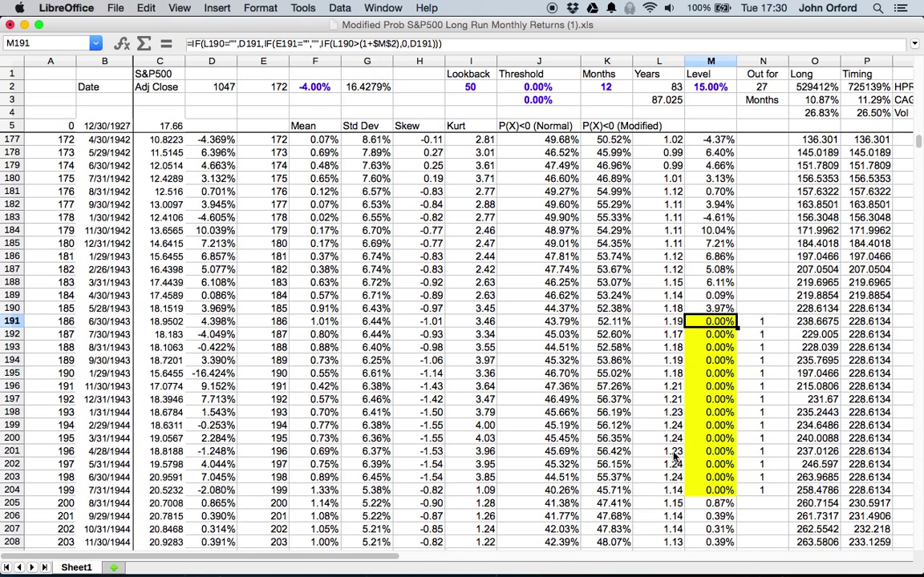
Follow the probability ratios in column L from the 1943–44 highlighted block through the highlighted months of 1946 in rows 225 to 230.
key("Down")
key("Down")
key("Down")
key("Down")
key("Down")
key("Down")
key("Left")
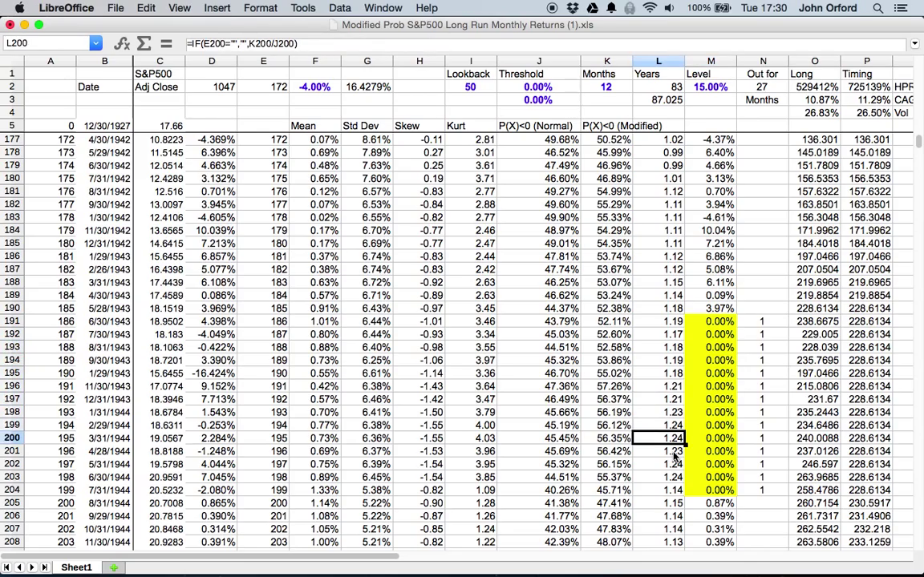
key("Down")
key("Down")
key("Down")
key("Down")
key("Down")
key("Down")
key("Down")
key("Down")
key("Down")
key("Down")
key("Down")
key("Down")
key("Down")
key("Down")
key("Down")
key("Down")
key("Down")
key("Down")
key("Down")
key("Down")
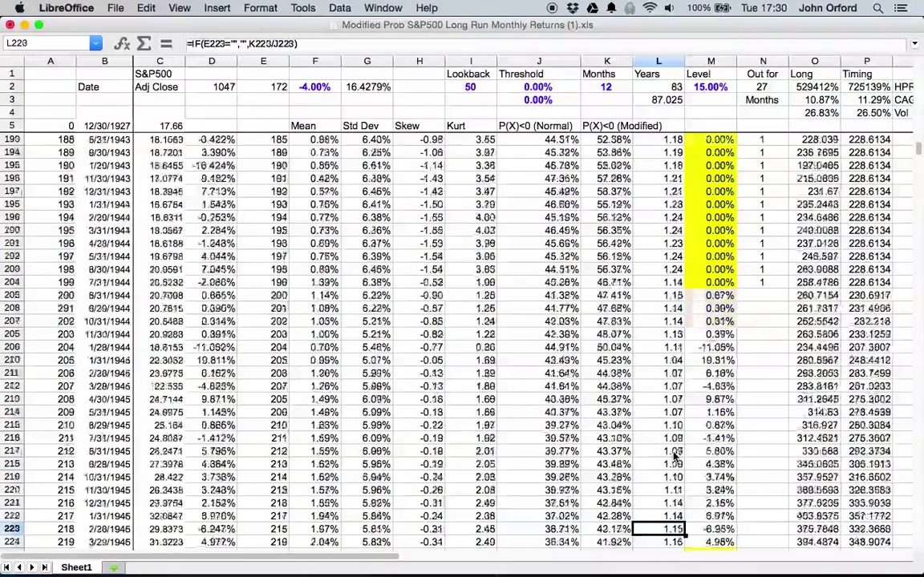
key("Down")
key("Down")
key("Down")
key("Down")
key("Down")
key("Down")
key("Down")
key("Down")
key("Down")
key("Down")
key("Down")
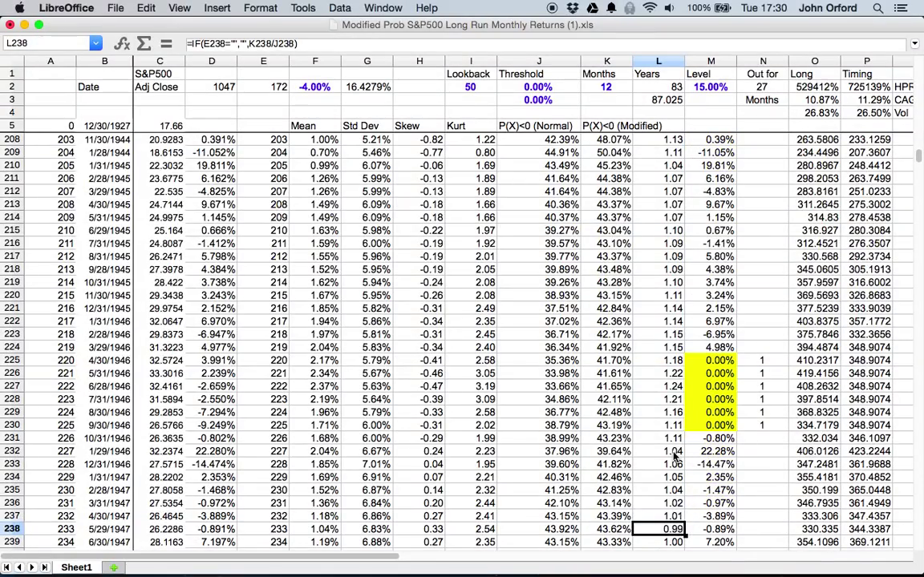
Examine the ratios in column L month by month from mid-1947 to early 1958, checking for further out-of-market periods in column M.
key("Down")
key("Down")
key("Down")
key("Down")
key("Down")
key("Down")
key("Down")
key("Down")
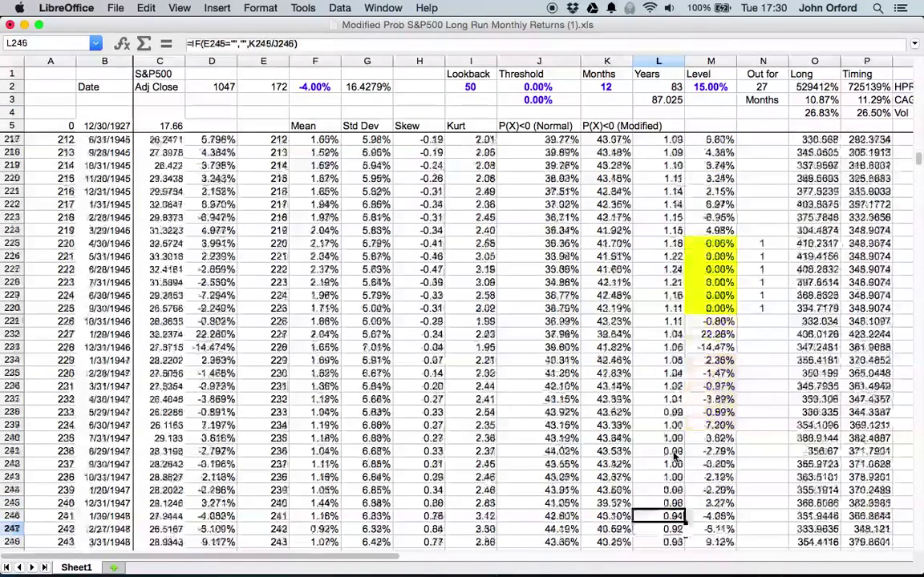
key("Down")
key("Down")
key("Down")
key("Down")
key("Down")
key("Down")
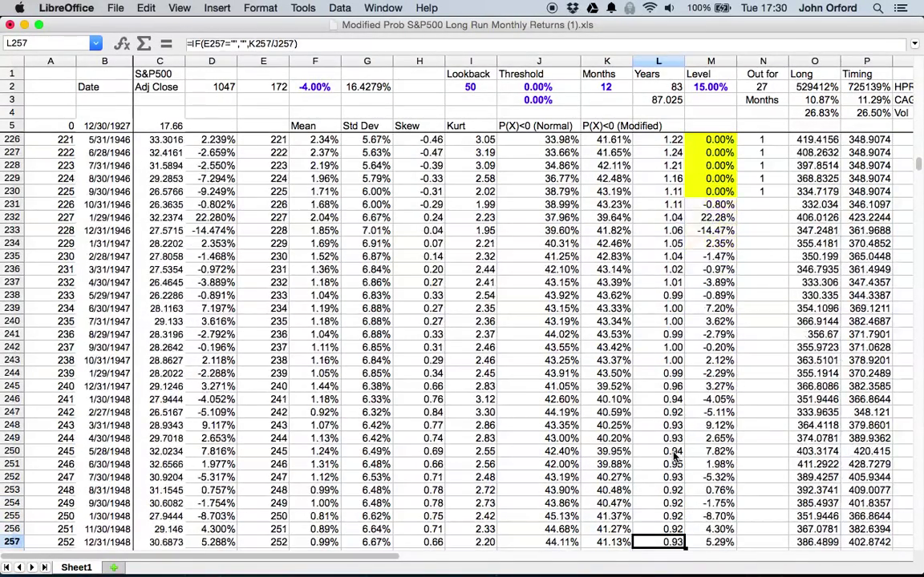
key("Down")
key("Down")
key("Down")
key("Down")
key("Down")
key("Down")
key("Down")
key("Down")
key("Down")
key("Down")
key("Down")
key("Down")
key("Down")
key("Down")
key("Down")
key("Down")
key("Down")
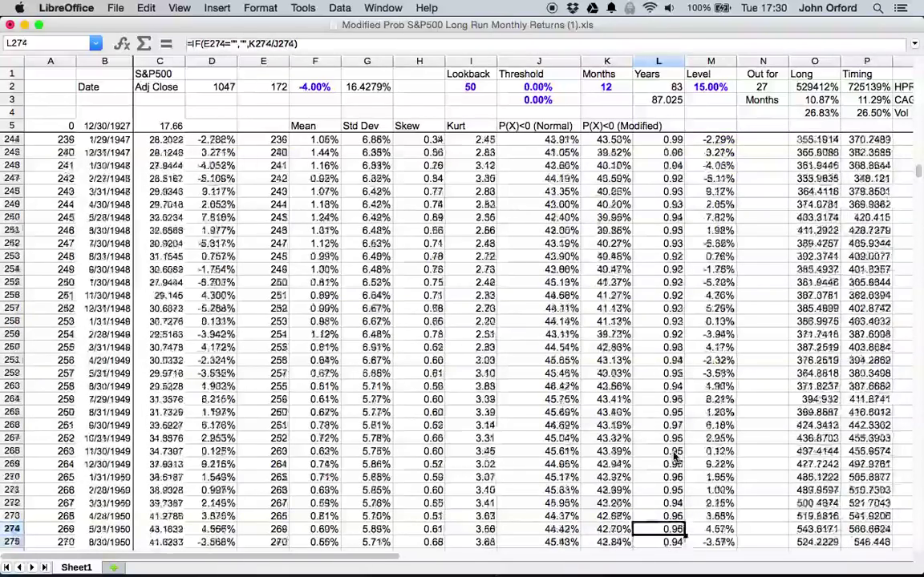
key("Down")
key("Down")
key("Down")
key("Down")
key("Down")
key("Down")
key("Down")
key("Down")
key("Down")
key("Down")
key("Down")
key("Down")
key("Down")
key("Down")
key("Down")
key("Down")
key("Down")
key("Down")
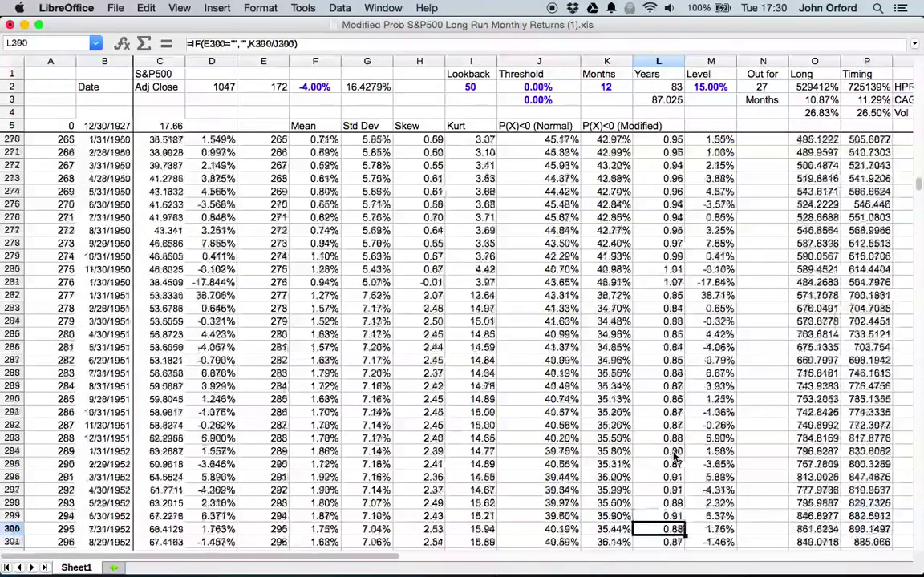
key("Down")
key("Down")
key("Down")
key("Down")
key("Down")
key("Down")
key("Down")
key("Down")
key("Down")
key("Down")
key("Down")
key("Down")
key("Down")
key("Down")
key("Down")
key("Down")
key("Down")
key("Down")
key("Down")
key("Down")
key("Down")
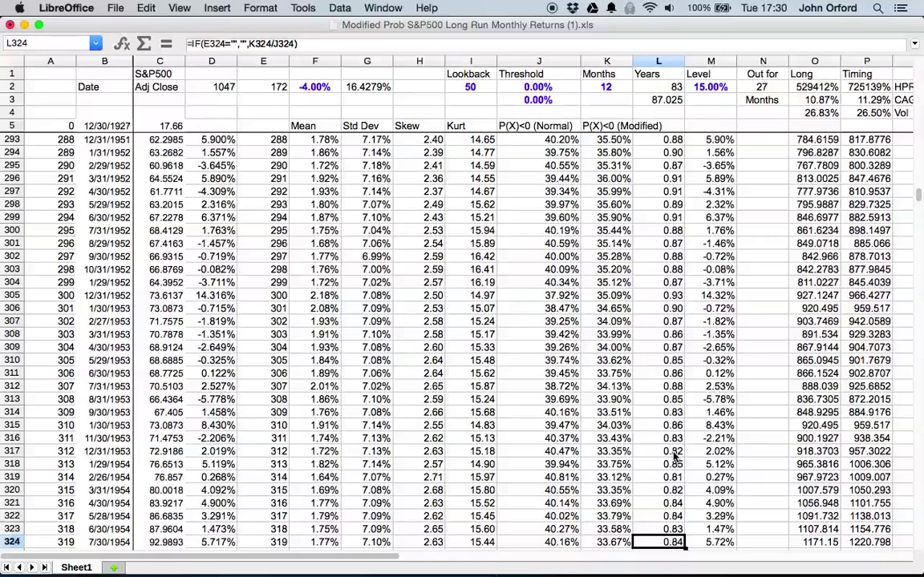
key("Down")
key("Down")
key("Down")
key("Down")
key("Down")
key("Down")
key("Down")
key("Down")
key("Down")
key("Down")
key("Down")
key("Down")
key("Down")
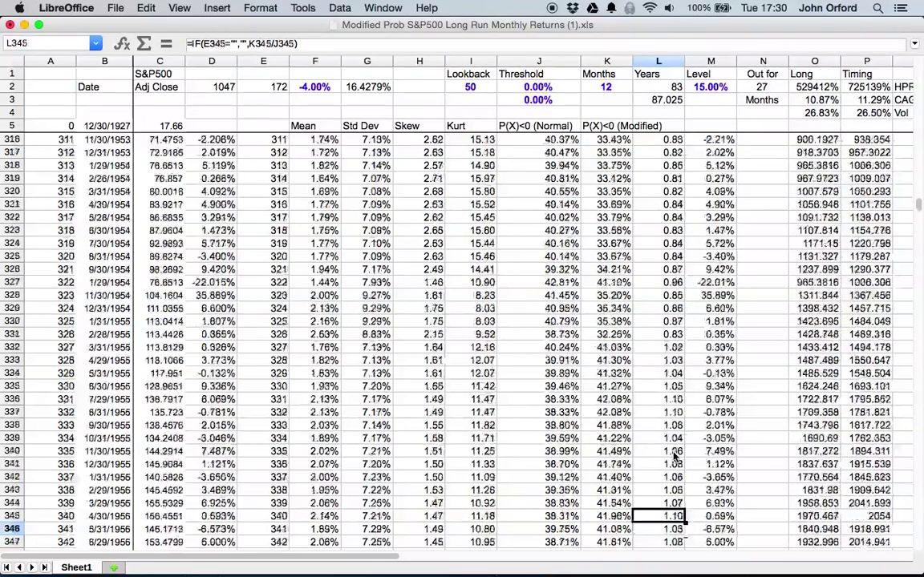
key("Down")
key("Down")
key("Down")
key("Down")
key("Down")
key("Down")
key("Down")
key("Down")
key("Down")
key("Down")
key("Down")
key("Down")
key("Down")
key("Down")
key("Down")
key("Down")
key("Down")
key("Down")
key("Down")
key("Down")
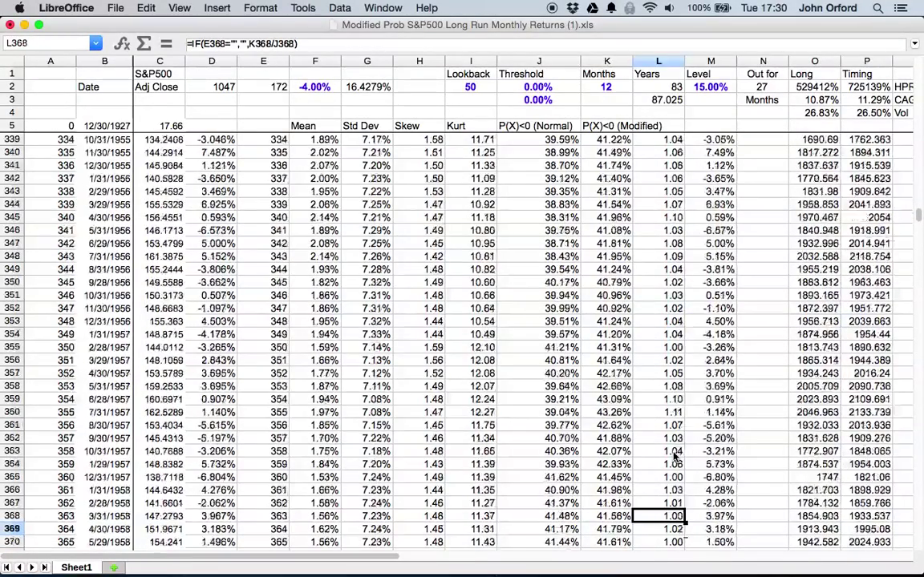
Examine the ratios in column L month by month from early 1958 to September 1970, checking column M for out-of-market periods.
key("Down")
key("Down")
key("Down")
key("Down")
key("Down")
key("Down")
key("Down")
key("Down")
key("Down")
key("Down")
key("Down")
key("Down")
key("Down")
key("Down")
key("Down")
key("Down")
key("Down")
key("Down")
key("Down")
key("Down")
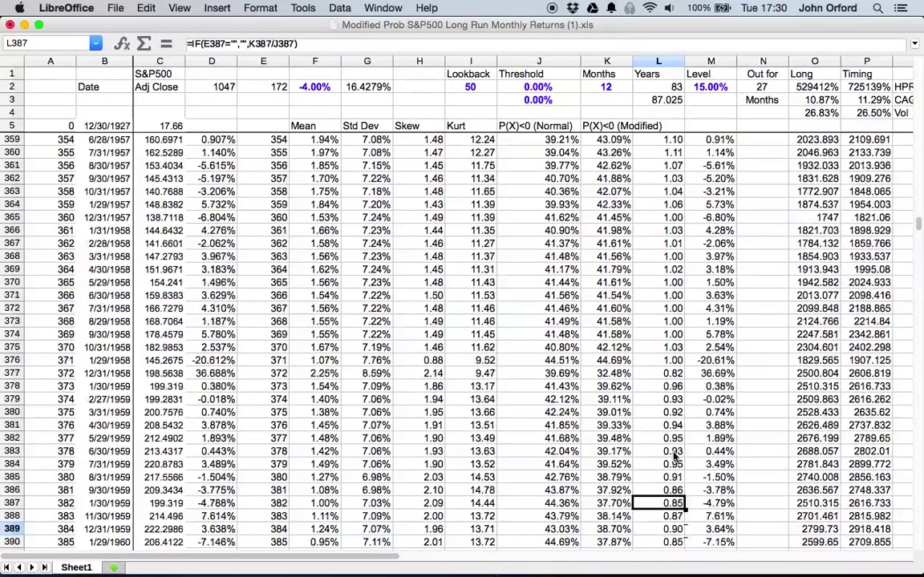
key("Down")
key("Down")
key("Down")
key("Down")
key("Down")
key("Down")
key("Down")
key("Down")
key("Down")
key("Down")
key("Down")
key("Down")
key("Down")
key("Down")
key("Down")
key("Down")
key("Down")
key("Down")
key("Down")
key("Down")
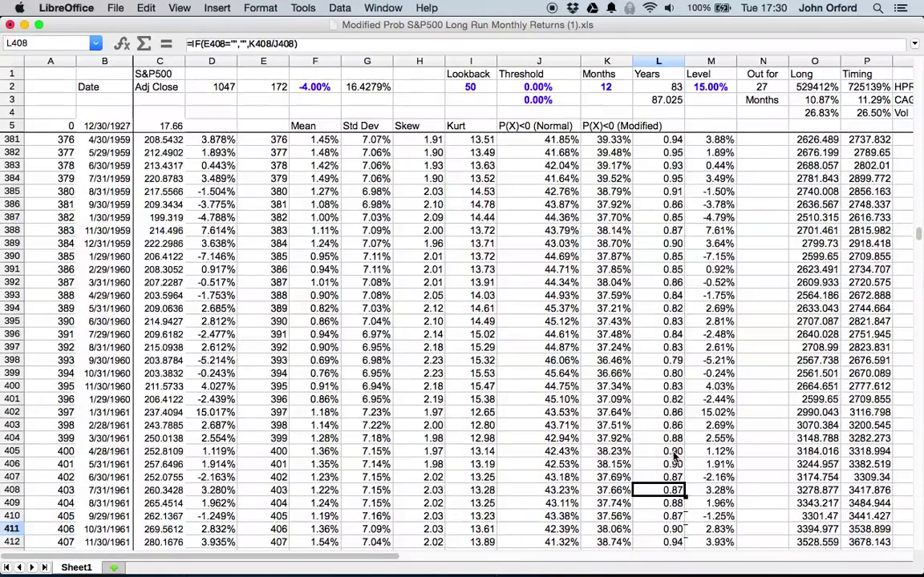
key("Down")
key("Down")
key("Down")
key("Down")
key("Down")
key("Down")
key("Down")
key("Down")
key("Down")
key("Down")
key("Down")
key("Down")
key("Down")
key("Down")
key("Down")
key("Down")
key("Down")
key("Down")
key("Down")
key("Down")
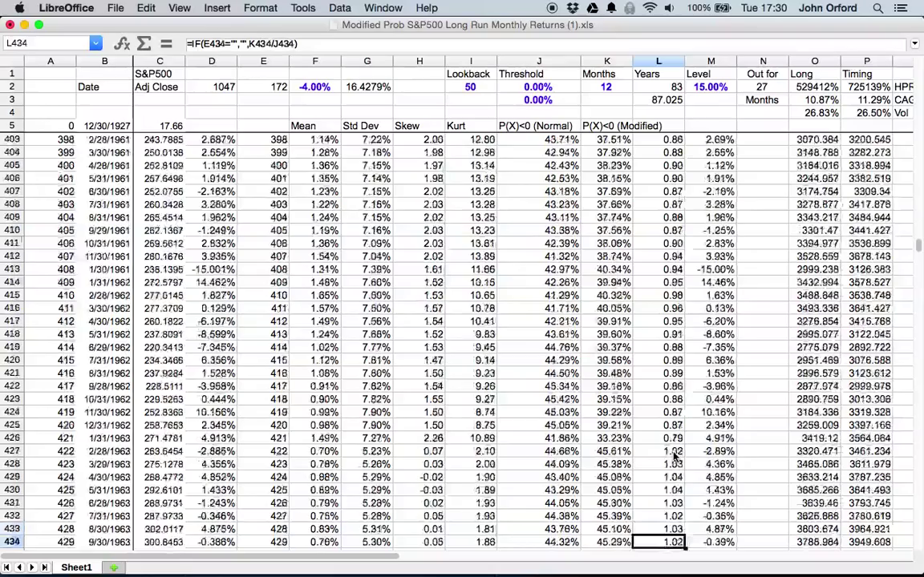
key("Down")
key("Down")
key("Down")
key("Down")
key("Down")
key("Down")
key("Down")
key("Down")
key("Down")
key("Down")
key("Down")
key("Down")
key("Down")
key("Down")
key("Down")
key("Down")
key("Down")
key("Down")
key("Down")
key("Down")
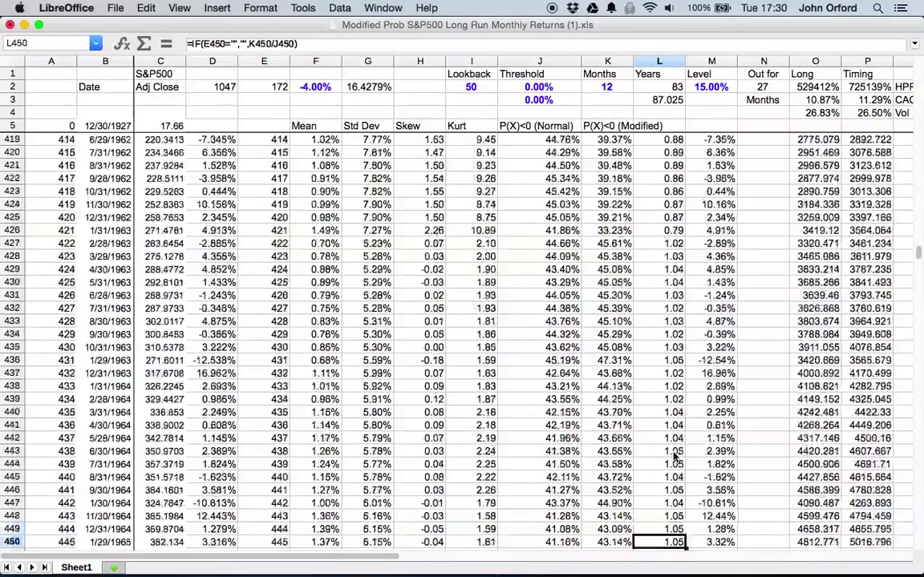
key("Down")
key("Down")
key("Down")
key("Down")
key("Down")
key("Down")
key("Down")
key("Down")
key("Down")
key("Down")
key("Down")
key("Down")
key("Down")
key("Down")
key("Down")
key("Down")
key("Down")
key("Down")
key("Down")
key("Down")
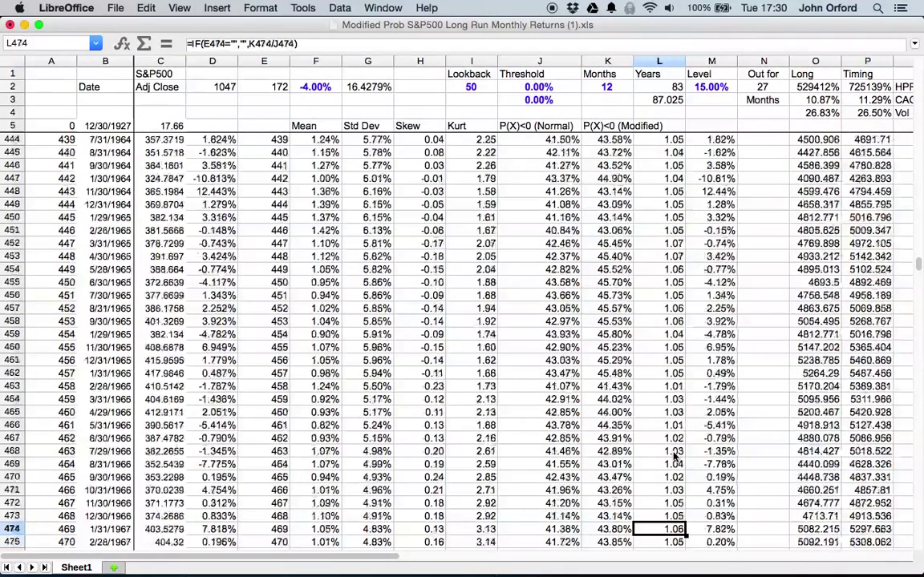
key("Down")
key("Down")
key("Down")
key("Down")
key("Down")
key("Down")
key("Down")
key("Down")
key("Down")
key("Down")
key("Down")
key("Down")
key("Down")
key("Down")
key("Down")
key("Down")
key("Down")
key("Down")
key("Down")
key("Down")
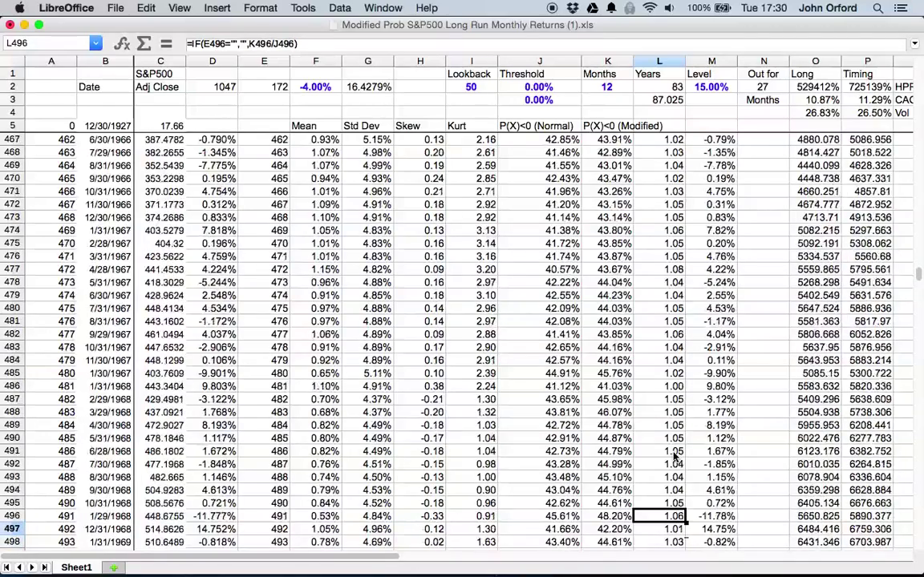
key("Down")
key("Down")
key("Down")
key("Down")
key("Down")
key("Down")
key("Down")
key("Down")
key("Down")
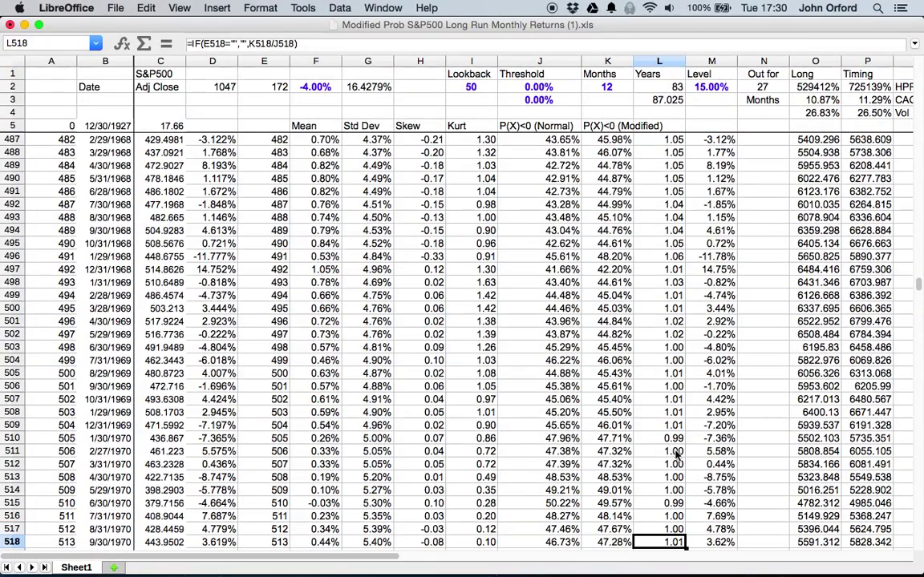
Scan the ratios and timing returns from late 1970 through the mid-1990s, and inspect the ratio in L821.
scroll(694, 429, "down", 4)
scroll(694, 430, "down", 16)
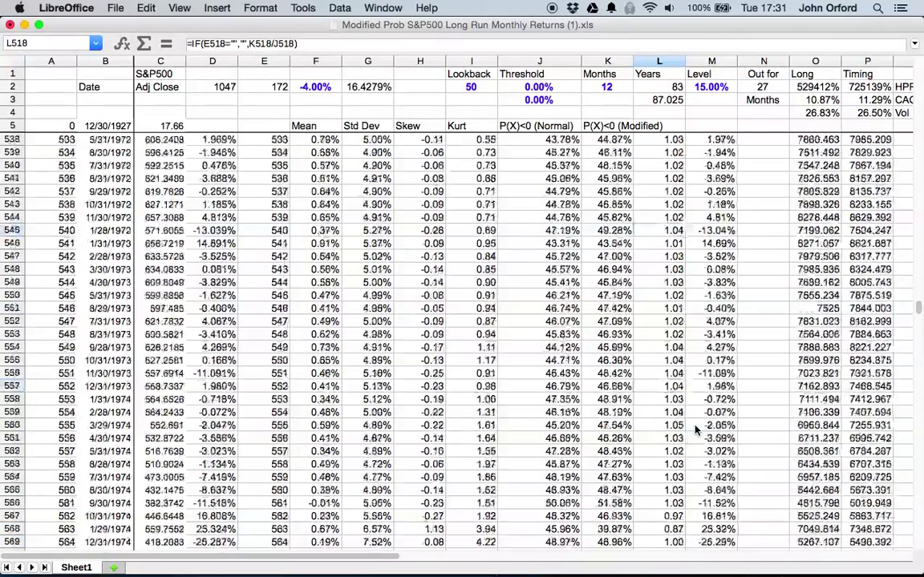
scroll(694, 430, "down", 20)
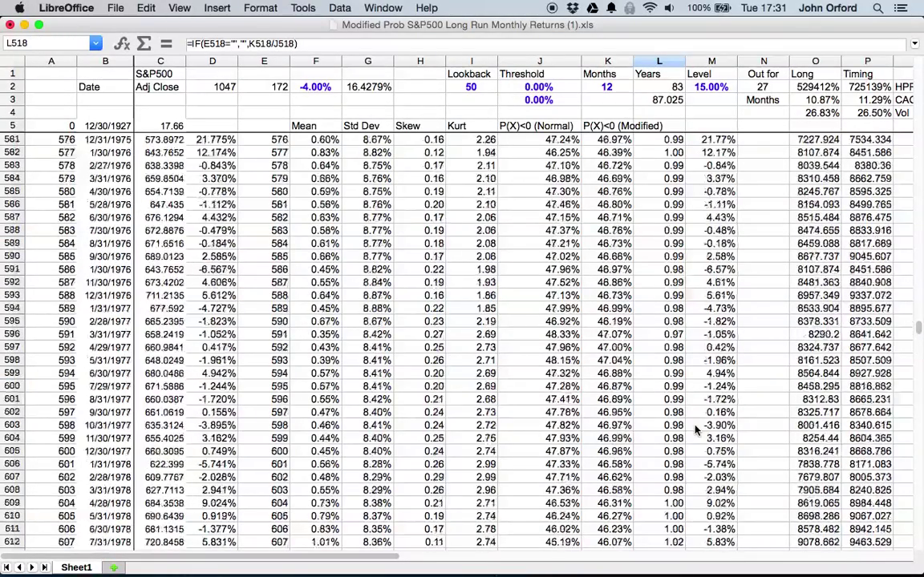
scroll(694, 431, "right", 1)
scroll(694, 431, "down", 12)
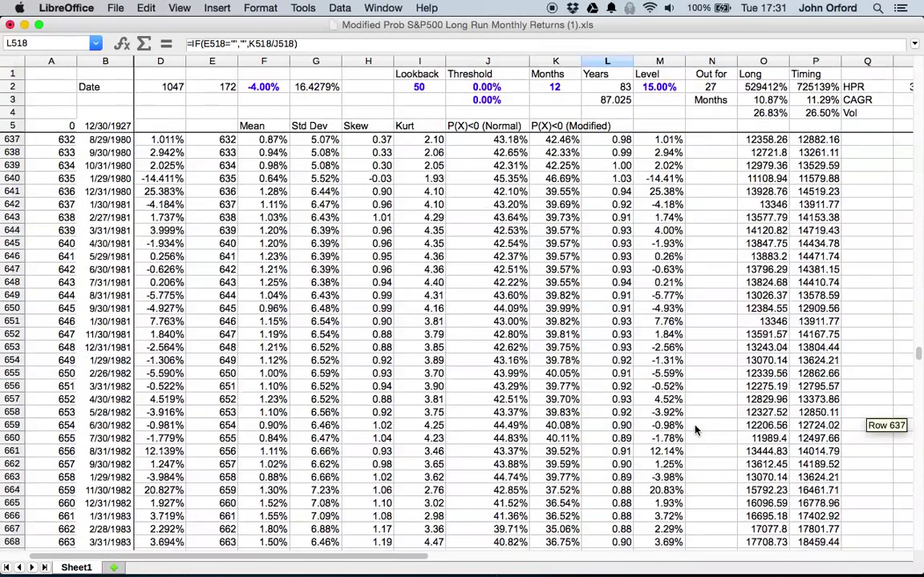
scroll(695, 430, "down", 16)
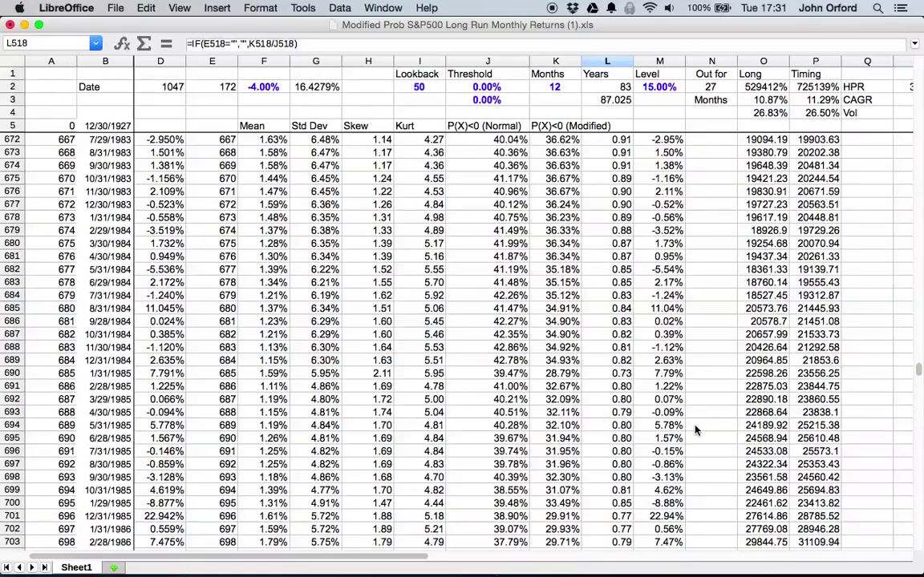
scroll(694, 430, "down", 12)
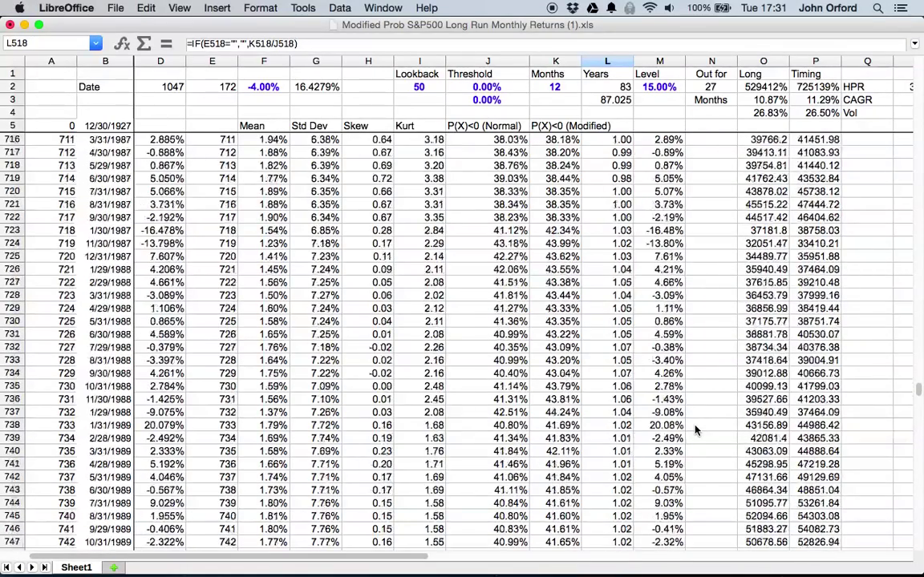
scroll(694, 430, "right", 1)
scroll(696, 431, "down", 3)
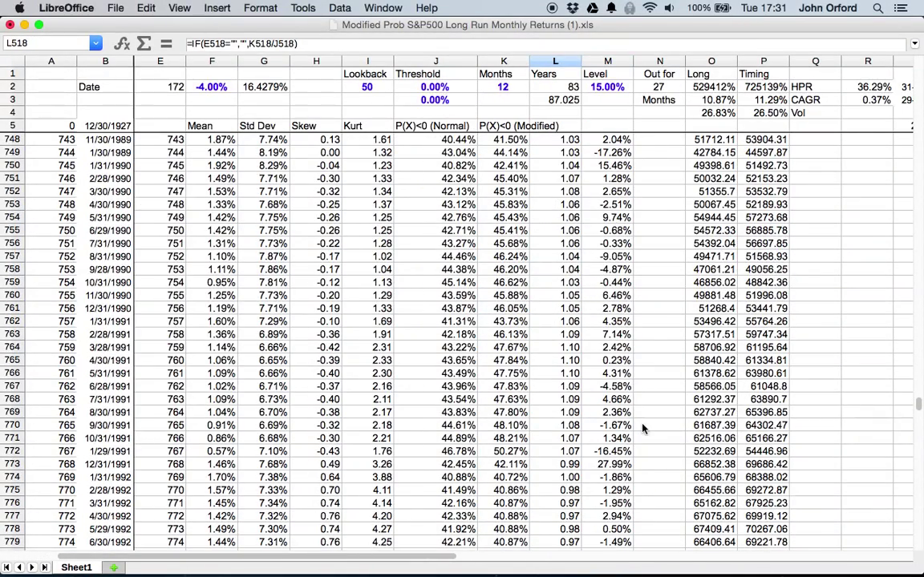
scroll(614, 427, "down", 15)
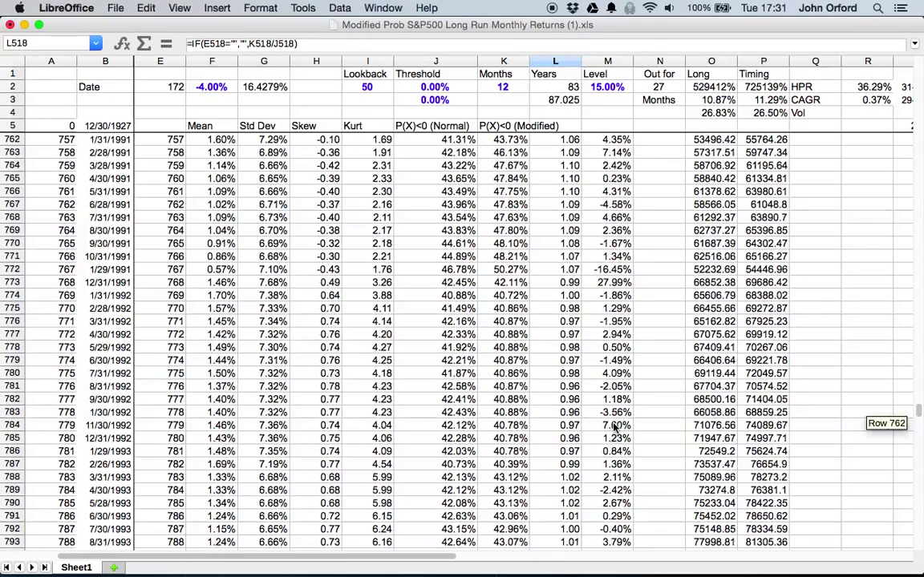
scroll(614, 427, "down", 4)
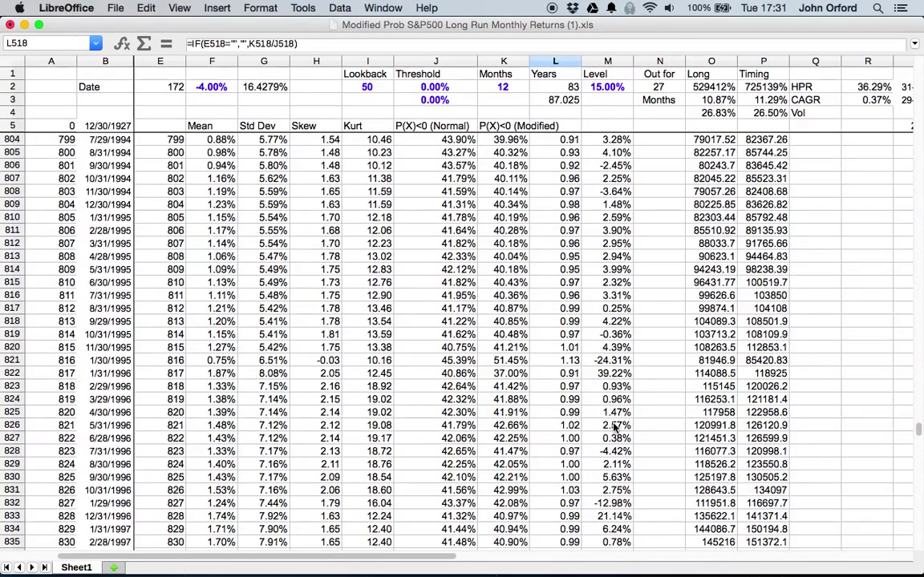
left_click(571, 335)
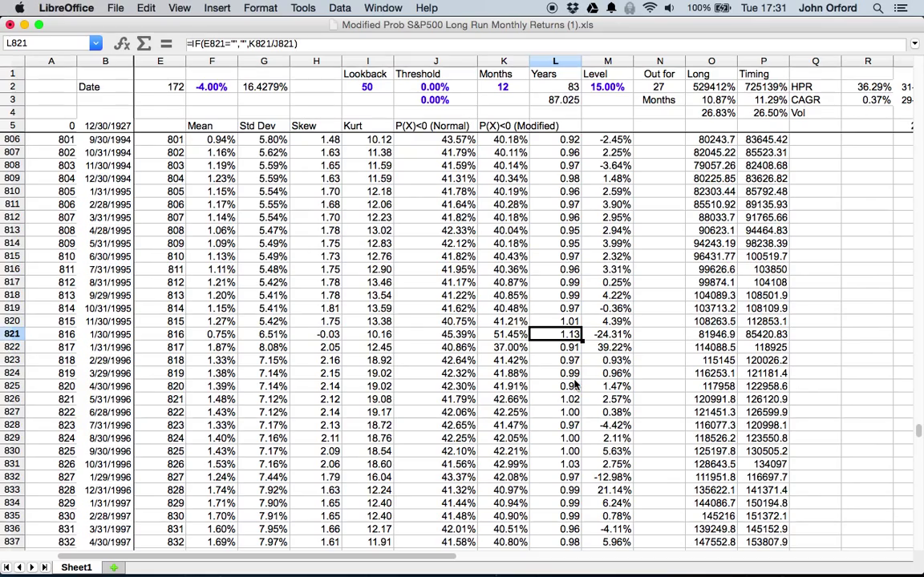
Scan the months from 1996 to the highlighted 2008–09 block in rows 975 to 981, and inspect the timing signal formula in M977.
scroll(574, 376, "down", 5)
scroll(574, 386, "down", 12)
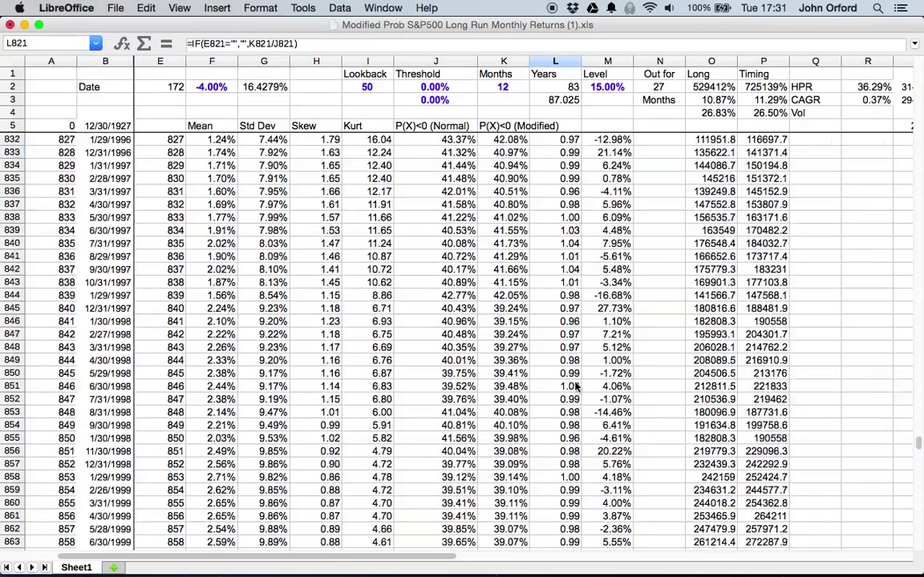
scroll(574, 386, "right", 3)
scroll(574, 386, "down", 7)
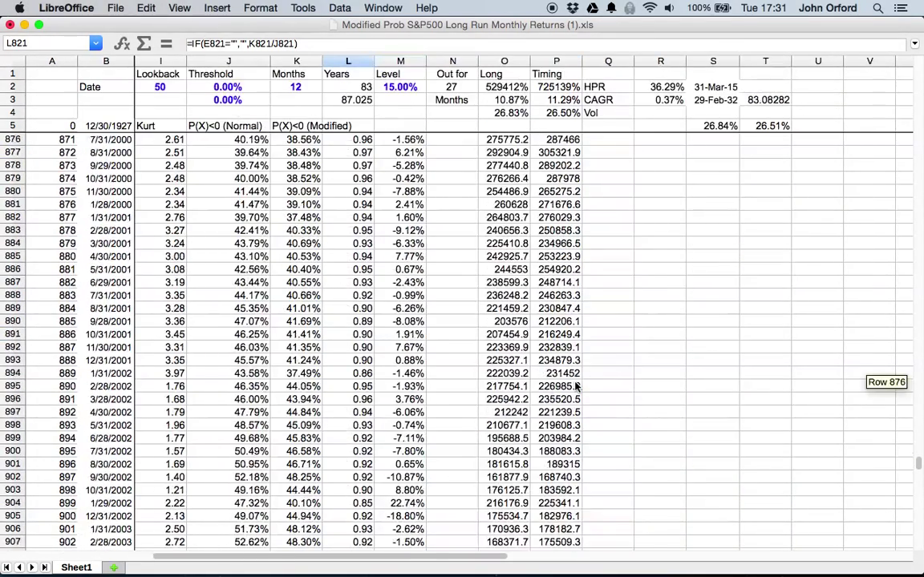
scroll(574, 387, "down", 9)
scroll(574, 387, "right", 2)
scroll(574, 386, "down", 20)
scroll(574, 387, "right", 2)
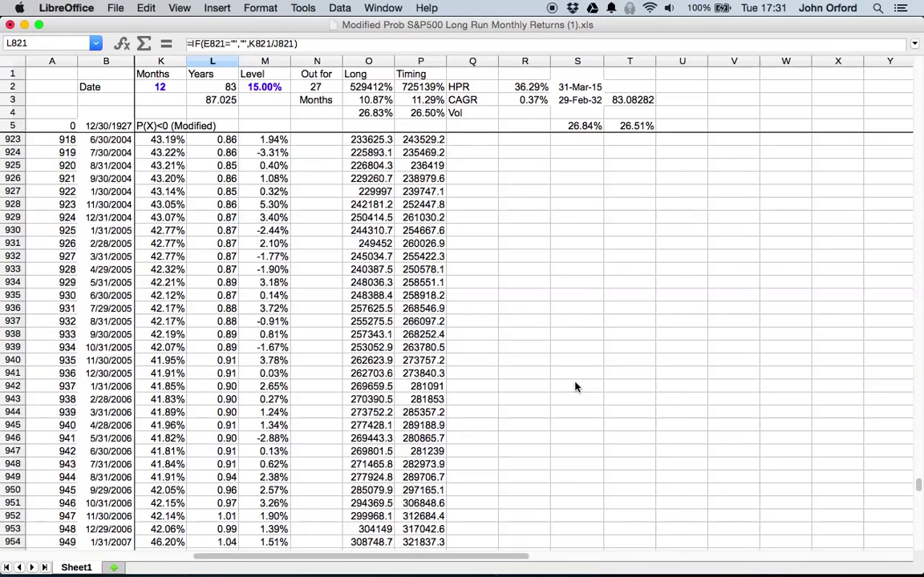
scroll(574, 387, "up", 2)
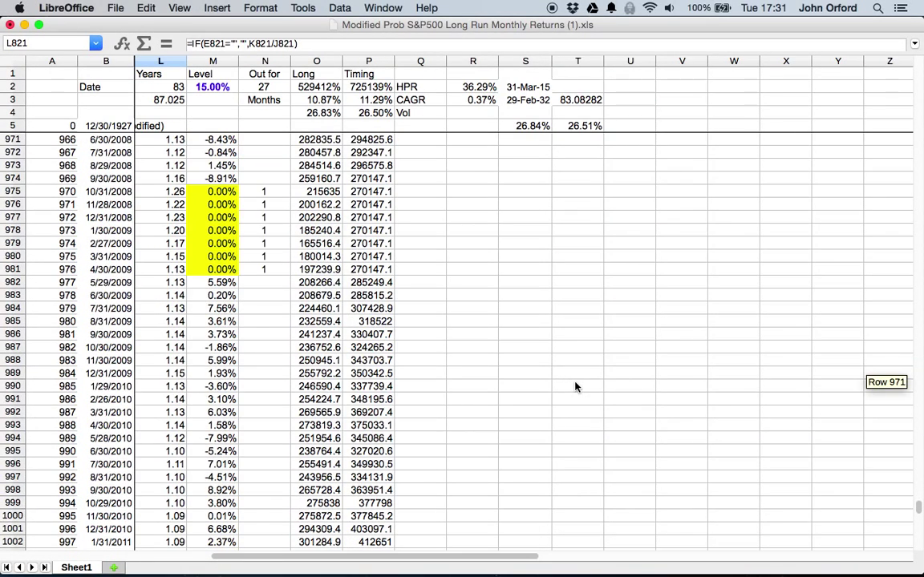
left_click(204, 218)
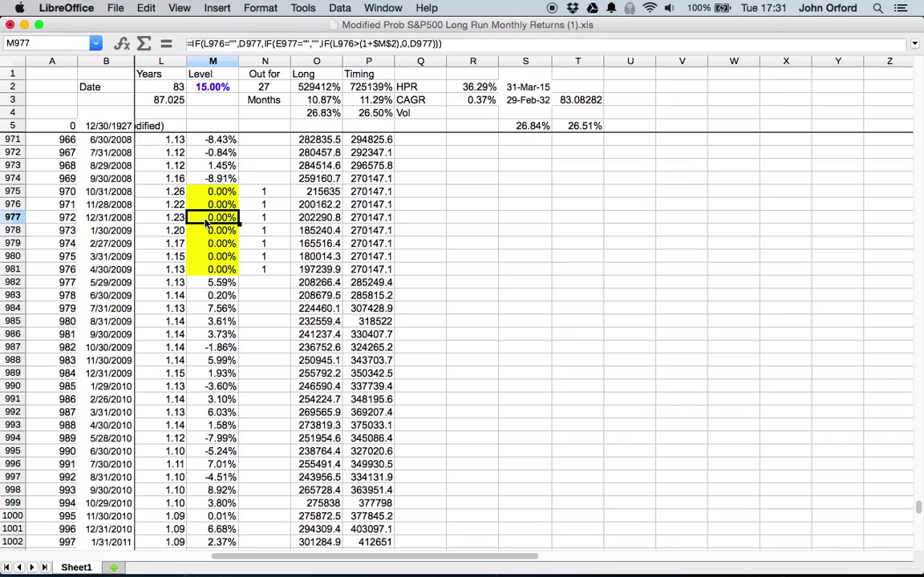
scroll(212, 275, "left", 3)
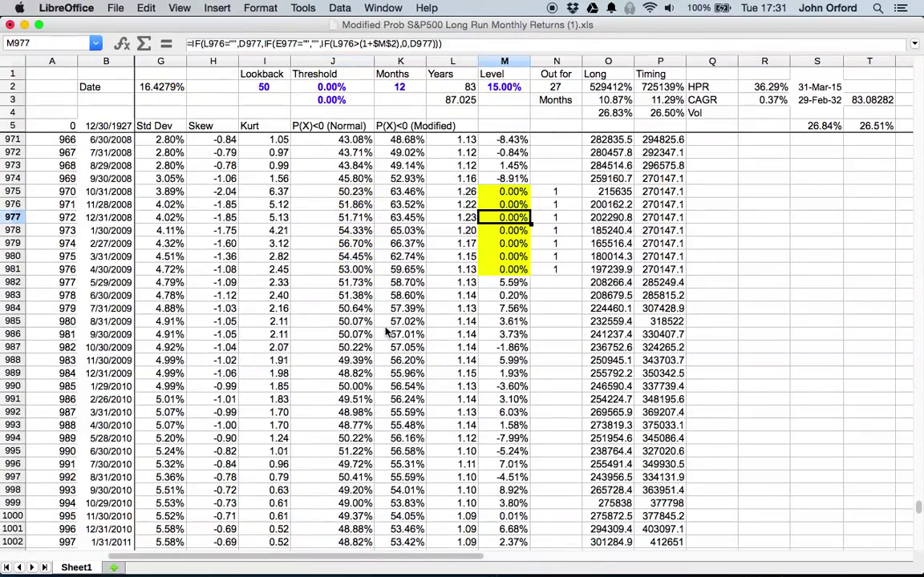
Review the months following the 2008–09 block through 2012, and inspect the Long index values for October to December 2008 in O975 to O977.
scroll(385, 332, "down", 1)
scroll(386, 332, "down", 8)
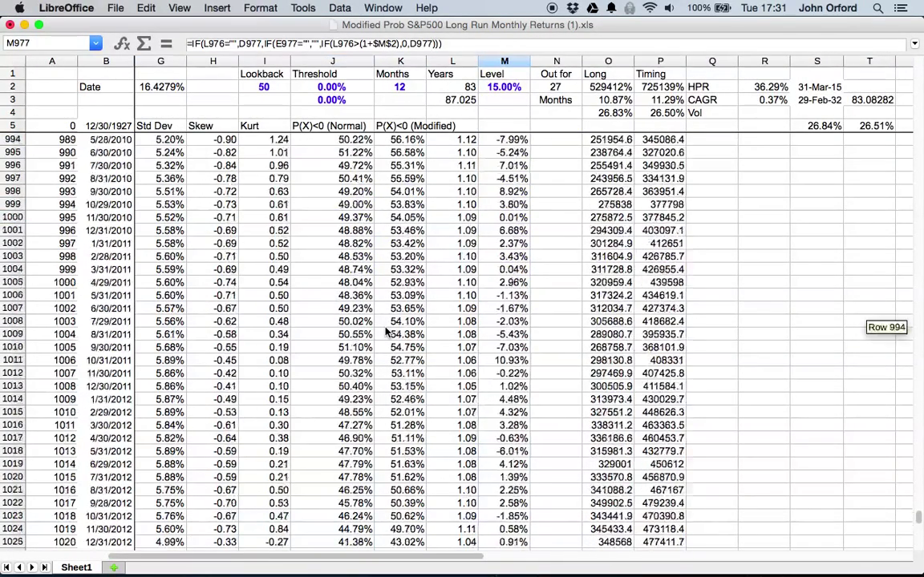
scroll(607, 233, "up", 7)
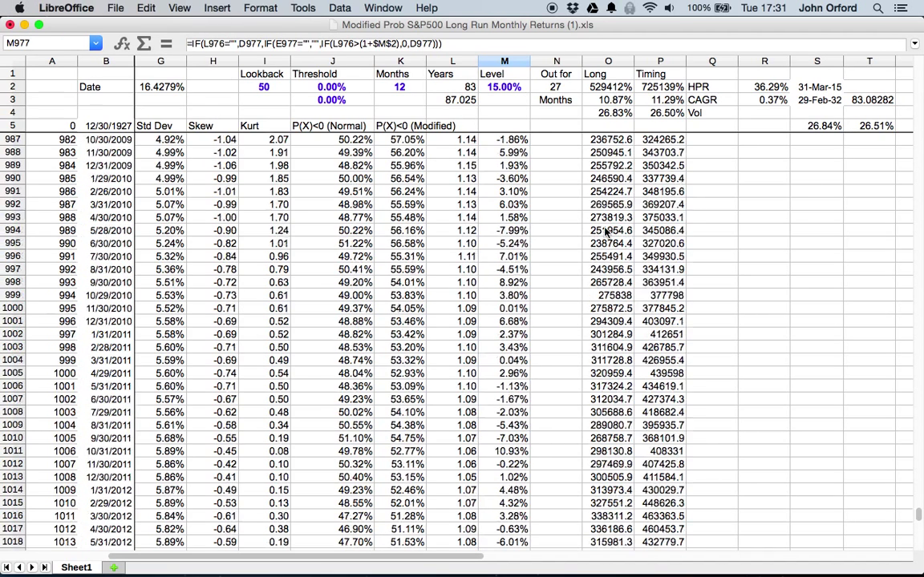
scroll(607, 232, "left", 1)
scroll(607, 232, "up", 4)
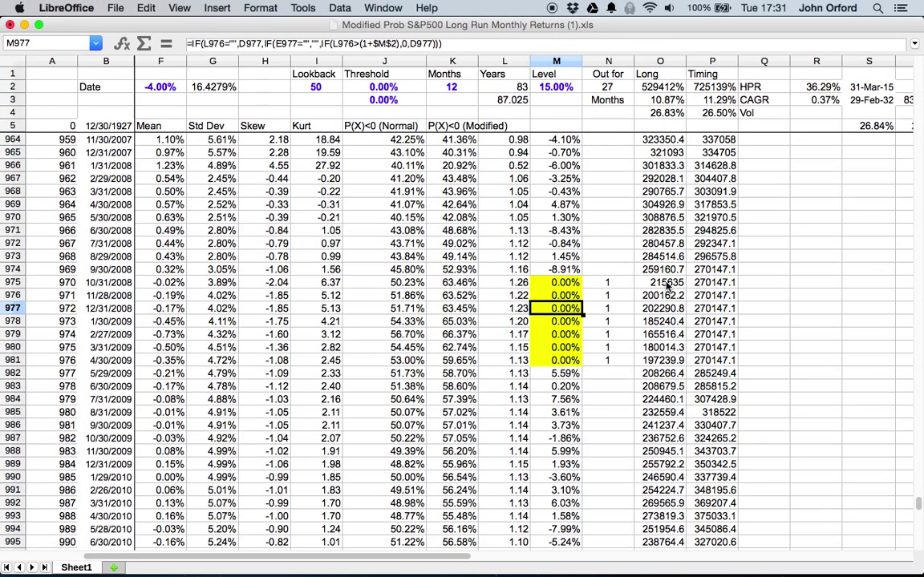
left_click(660, 284)
key("Down")
key("Down")
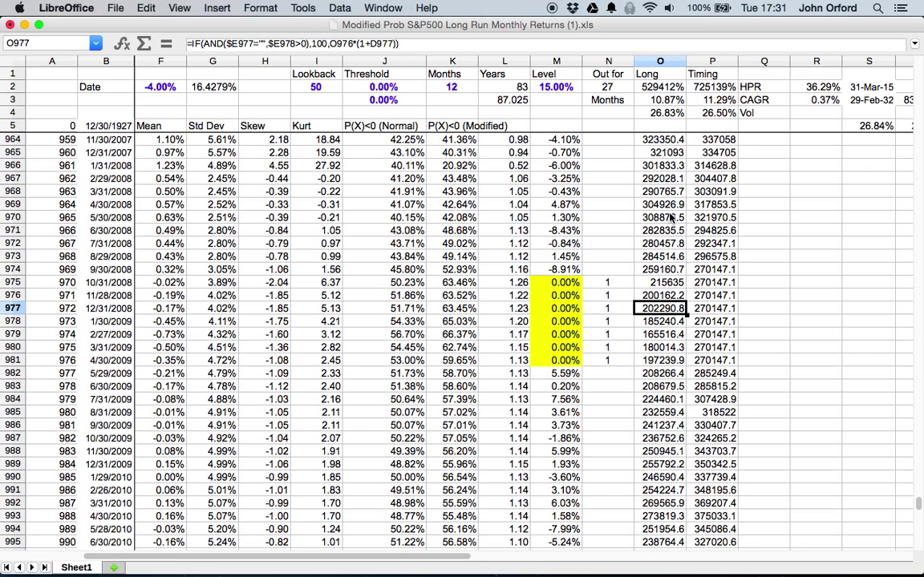
Inspect the Long index value for May 2008 in O970 and the months before it back to mid-2006.
left_click(672, 217)
scroll(672, 218, "up", 5)
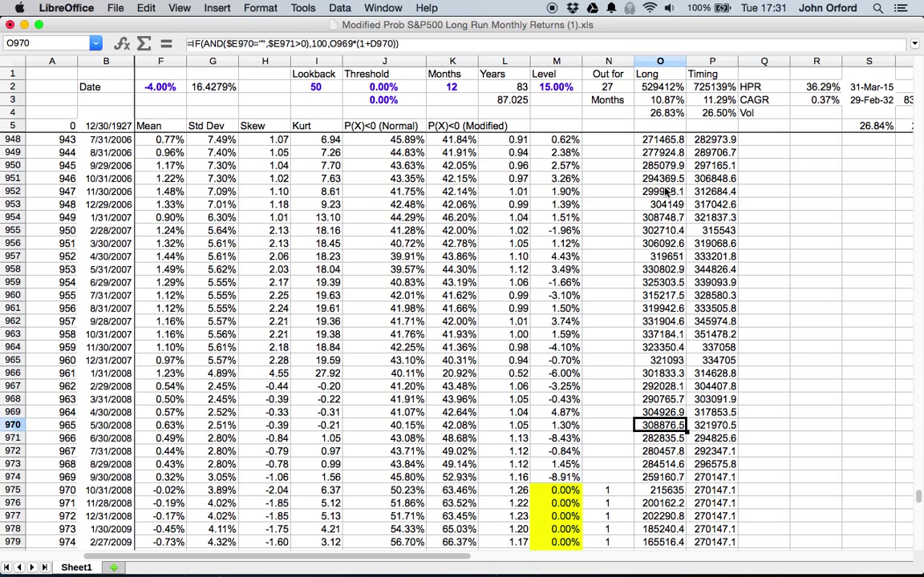
Switch to Chrome and bring up the Backtest IDE page.
key("super+Tab")
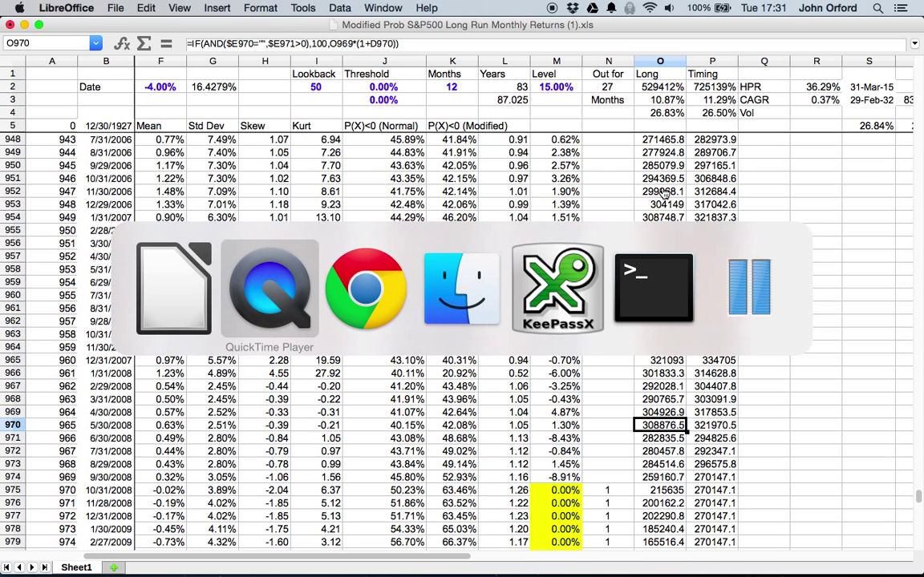
key("super+Tab")
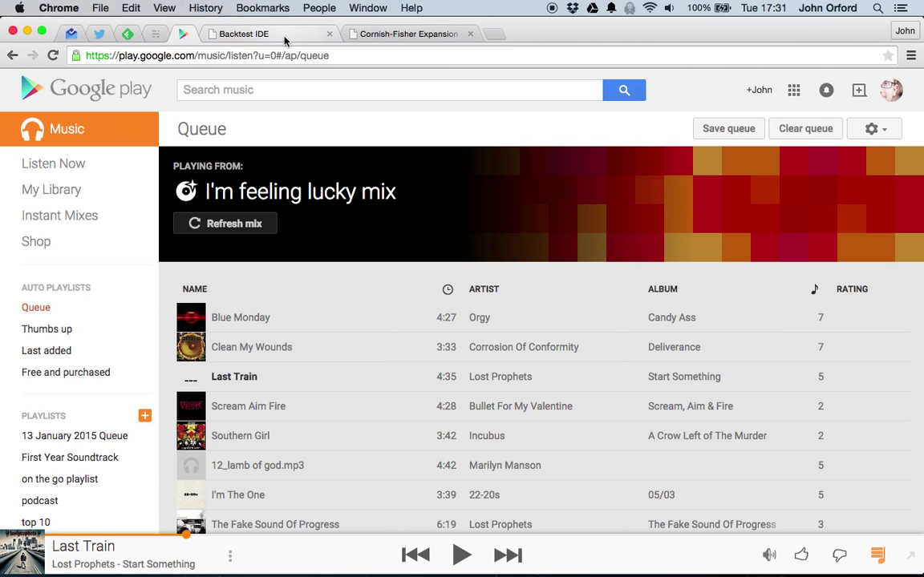
left_click(255, 33)
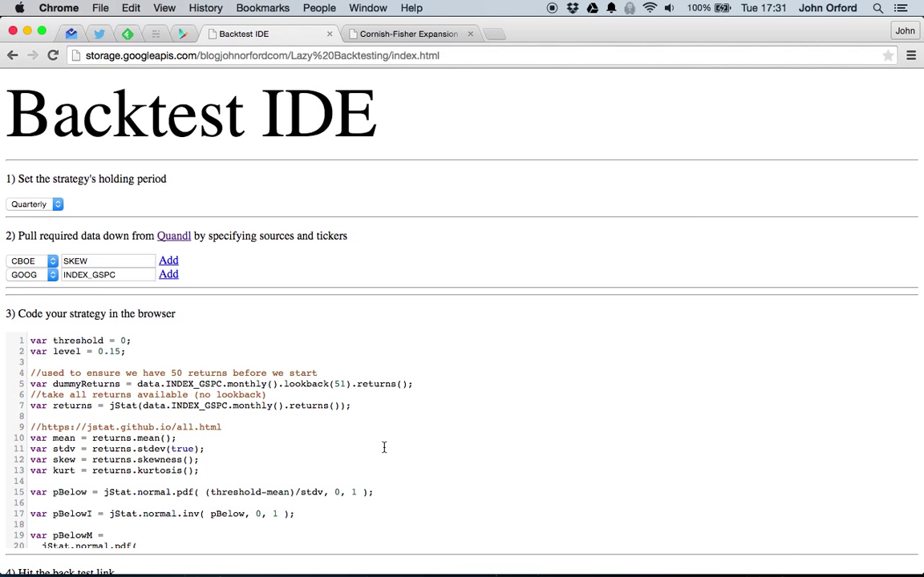
Examine the strategy code's threshold, the 50-return lookback check in line 5, and the monthly returns definition in line 7.
left_click(155, 339)
left_click(329, 372)
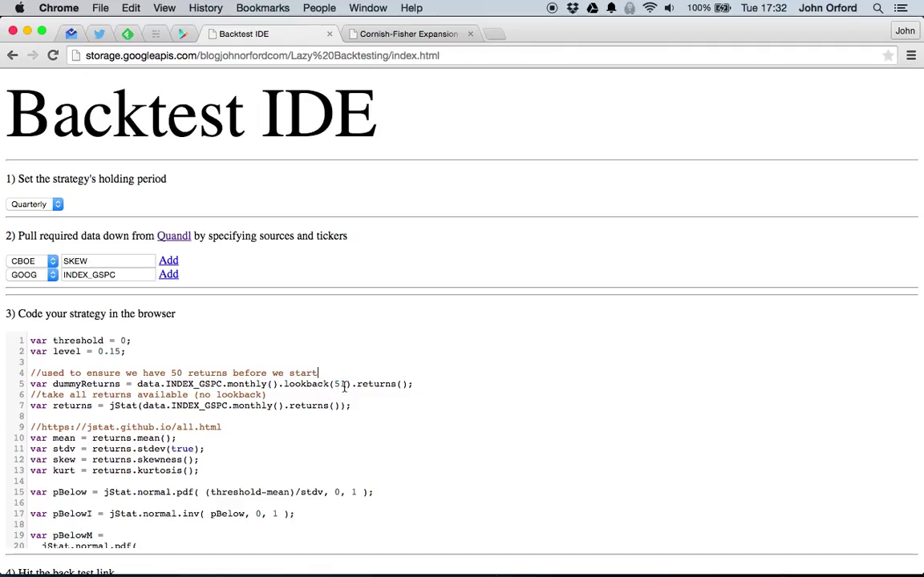
left_click(345, 387)
scroll(304, 400, "down", 3)
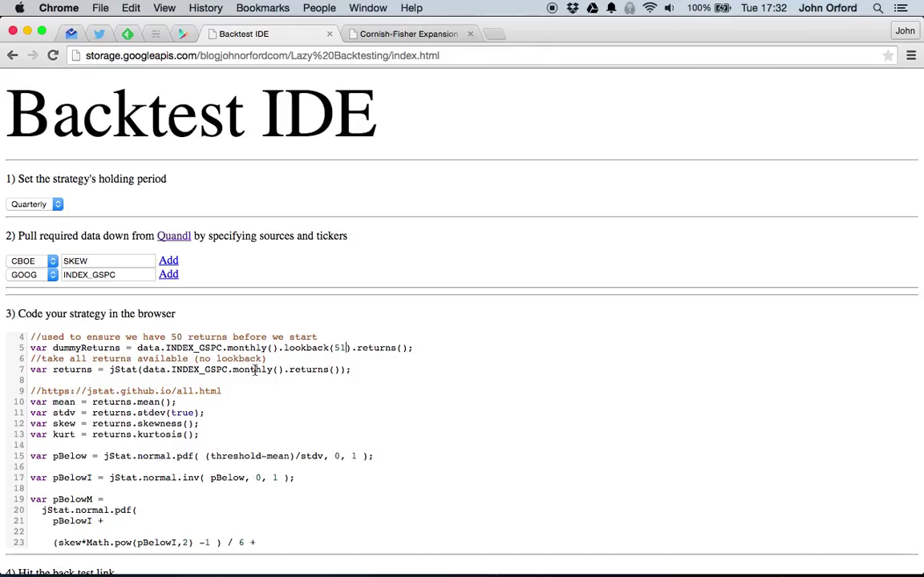
left_click(312, 369)
scroll(322, 388, "down", 2)
Read through the code lines that compute the mean, standard deviation, skewness and kurtosis of the returns.
left_click(195, 367)
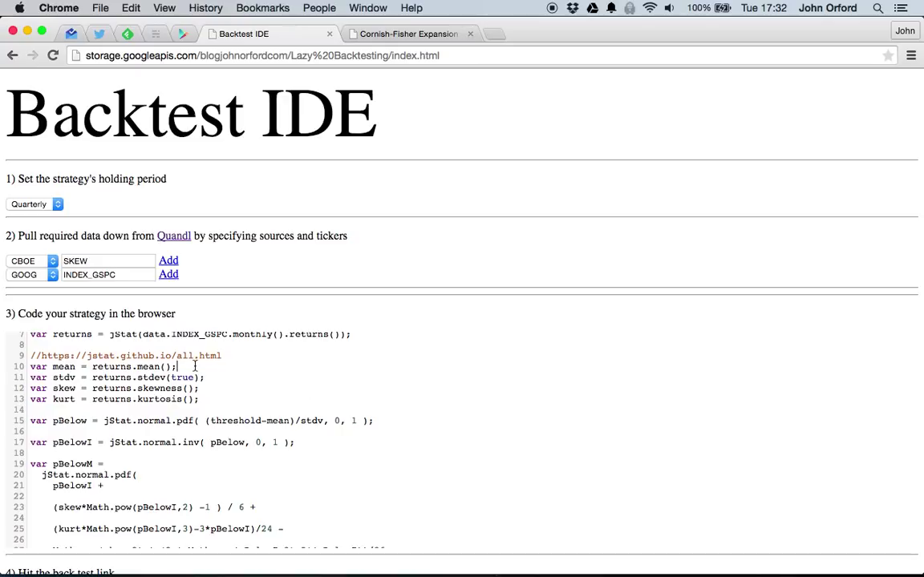
key("Up")
key("Up")
key("Up")
key("Down")
key("Down")
key("Down")
key("Down")
key("Down")
key("Down")
key("Down")
key("Down")
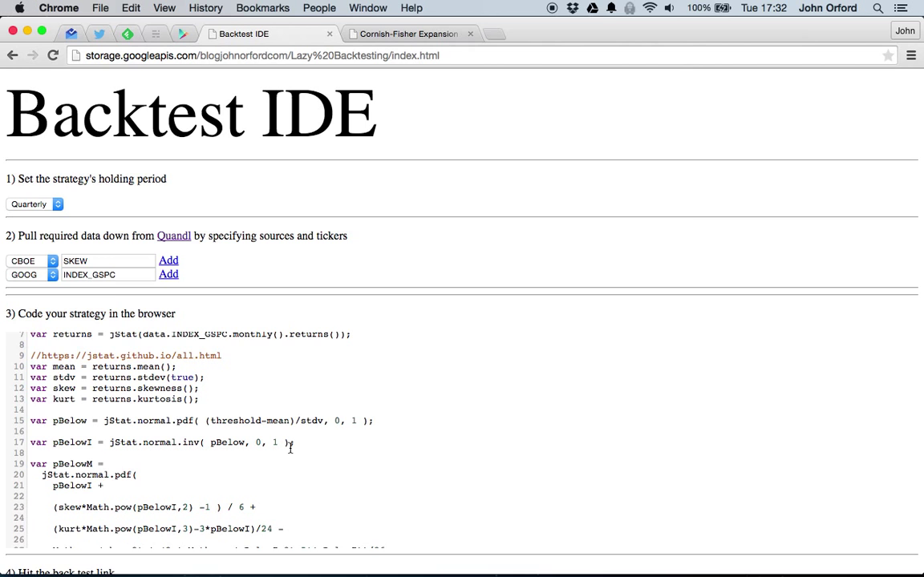
Examine the pBelow, pBelowI and pBelowM formulas that compute the normal and modified probabilities of falling below the threshold.
double_click(245, 420)
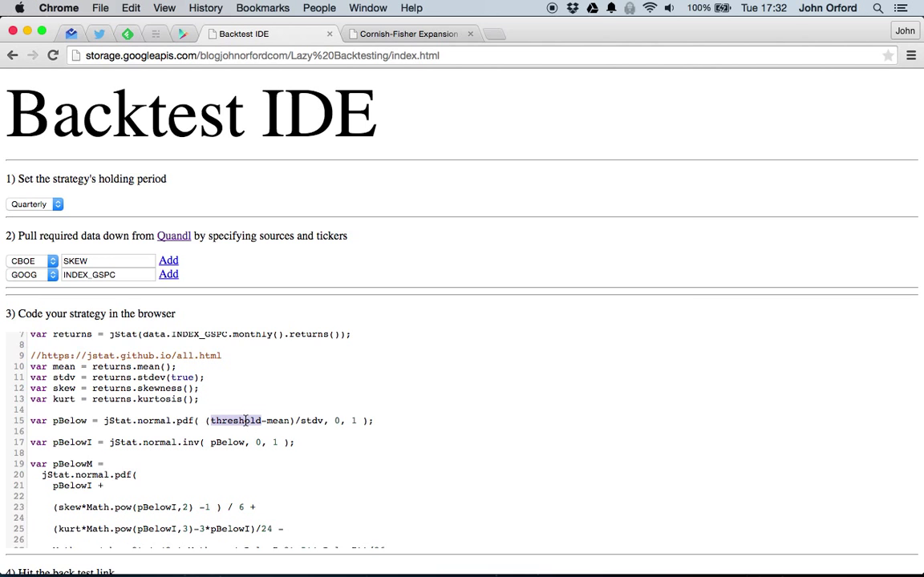
scroll(291, 452, "down", 3)
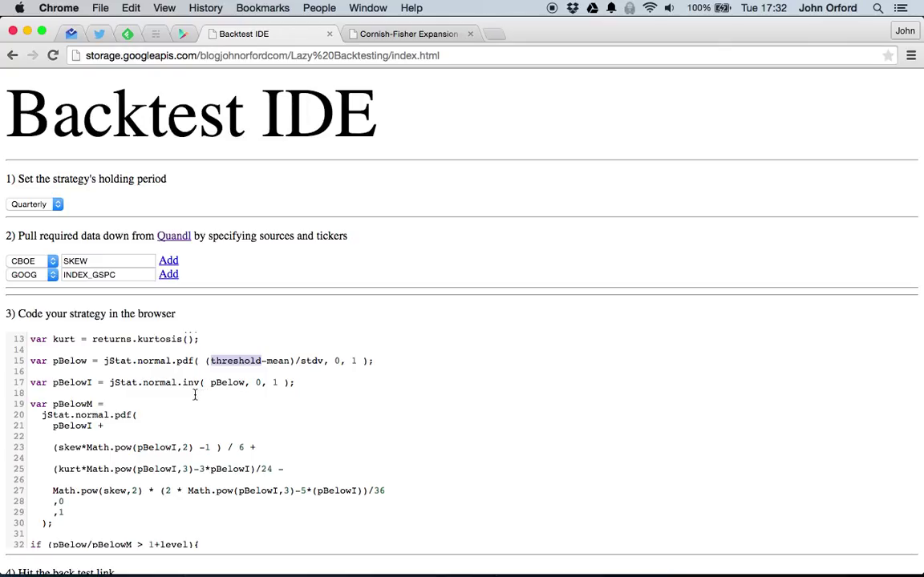
double_click(74, 383)
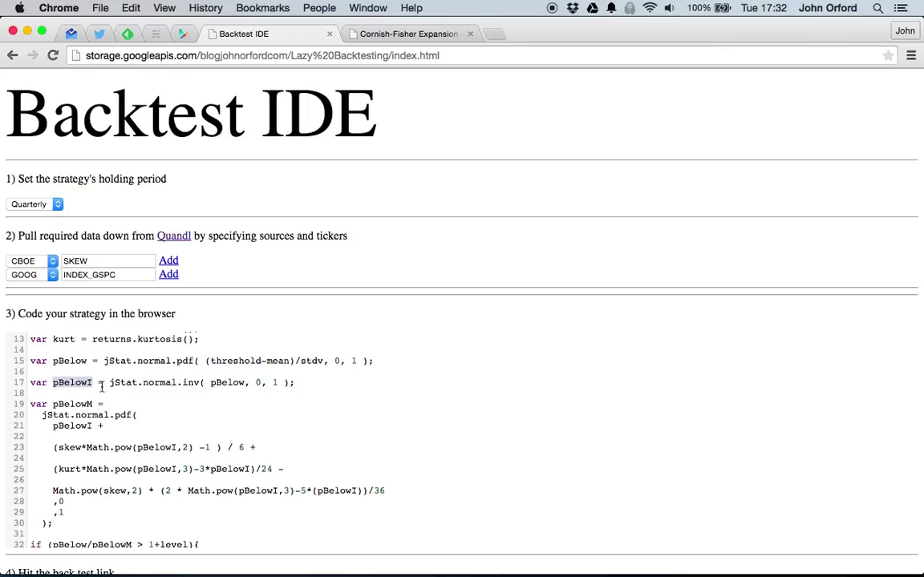
scroll(210, 409, "down", 2)
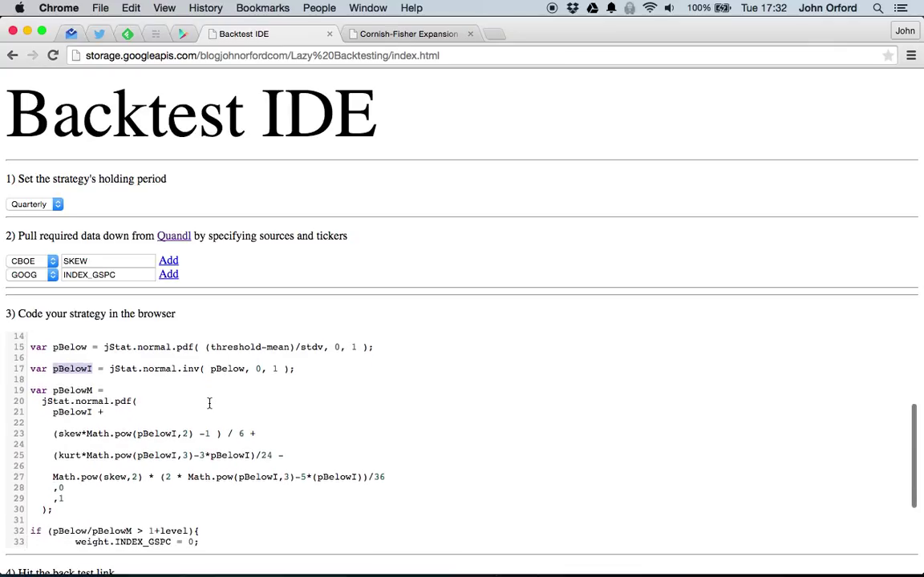
scroll(210, 403, "down", 3)
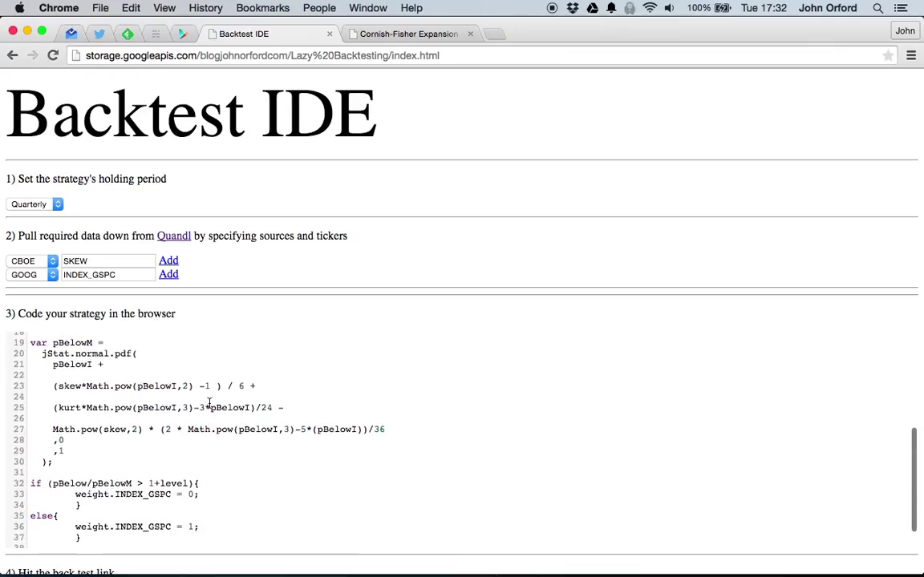
double_click(85, 345)
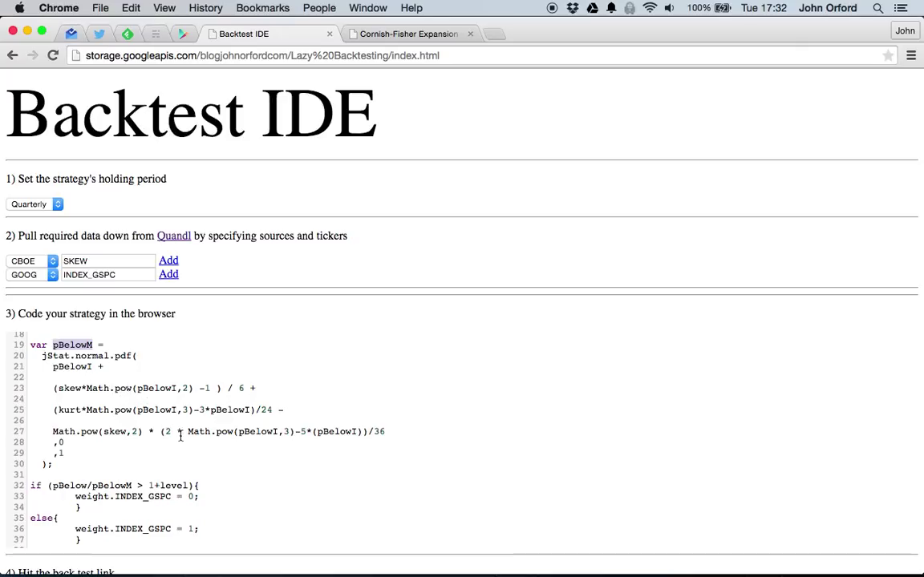
scroll(181, 436, "down", 3)
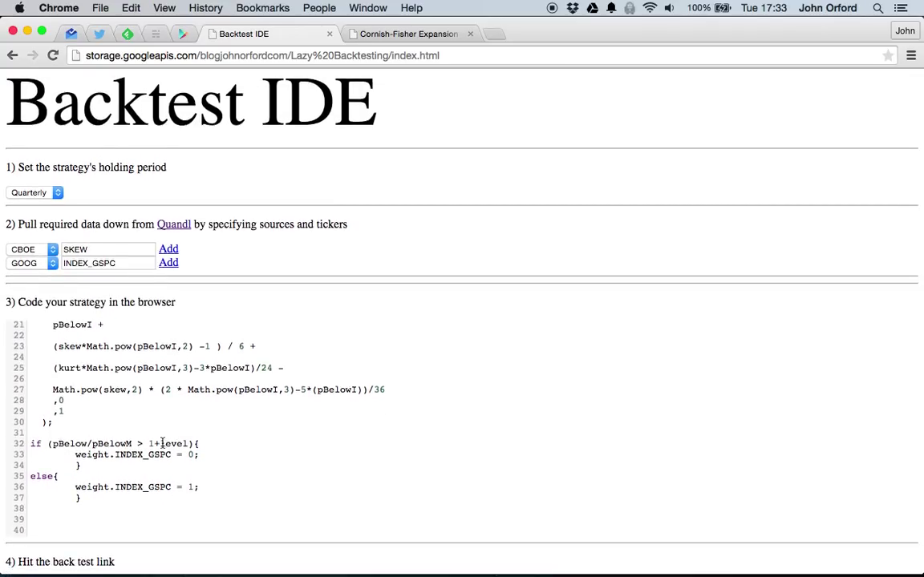
Inspect the condition comparing pBelow/pBelowM with 1+level and the INDEX_GSPC weights it assigns.
double_click(57, 445)
left_click(202, 487)
scroll(204, 488, "down", 3)
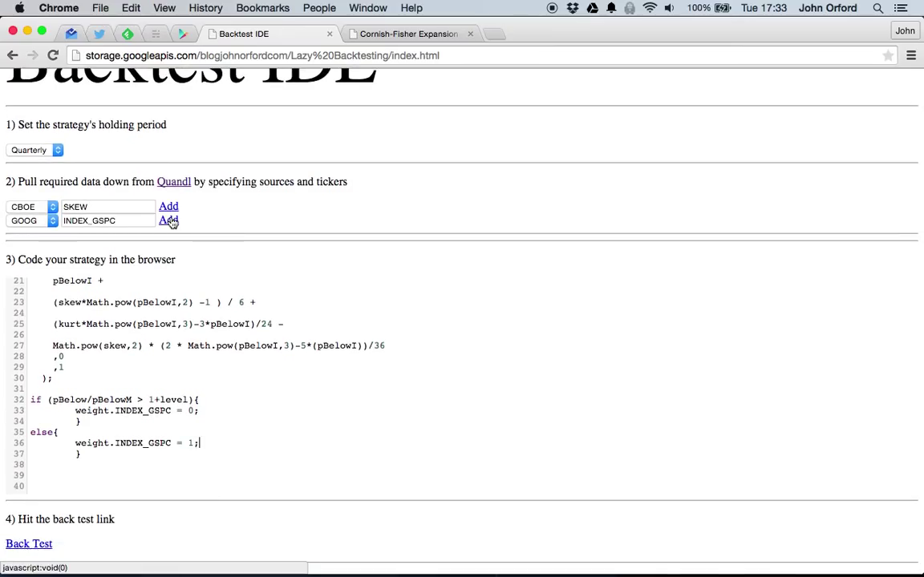
Try to request INDEX_GSPC prices from the GOOG source, and check the browser's JavaScript console for errors.
left_click(169, 221)
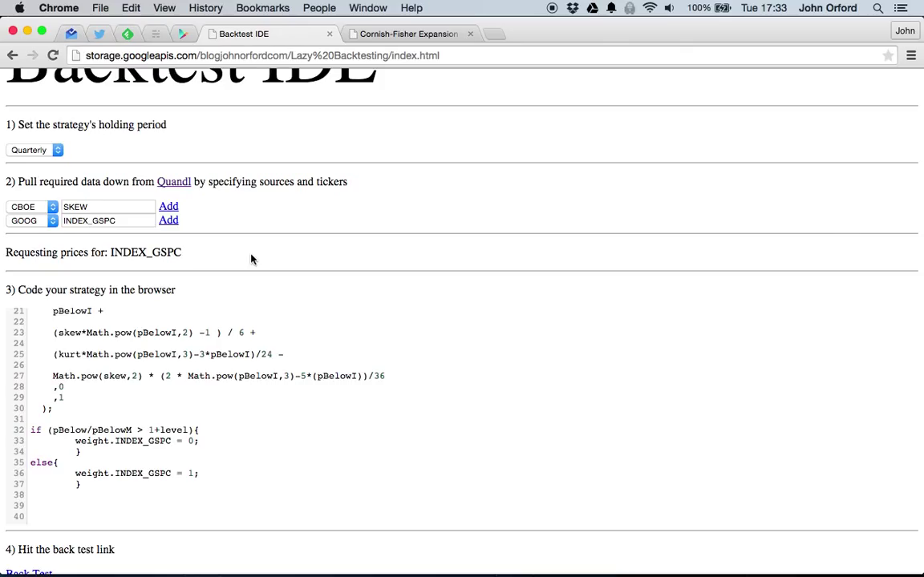
scroll(250, 259, "down", 2)
scroll(251, 259, "down", 5)
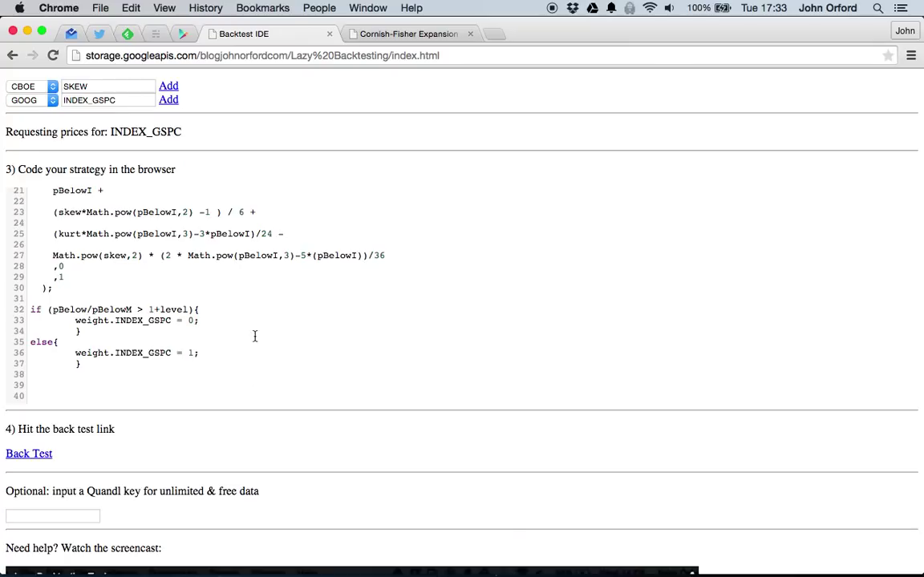
scroll(254, 330, "up", 5)
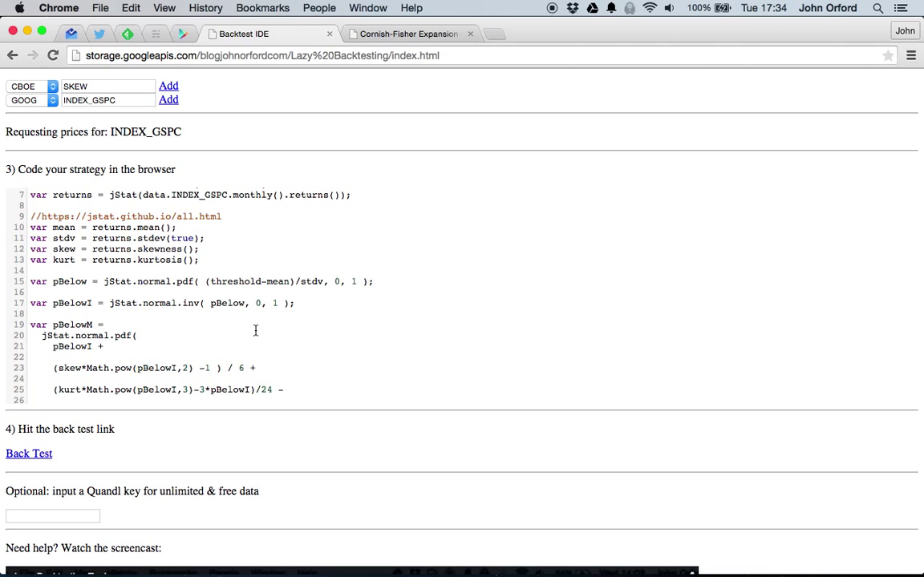
key("super+alt+j")
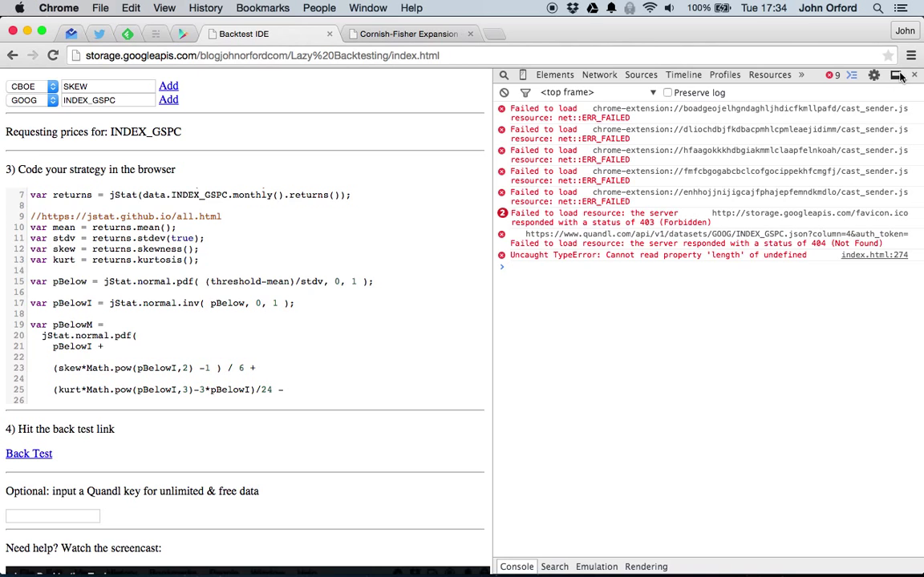
key("super+alt+i")
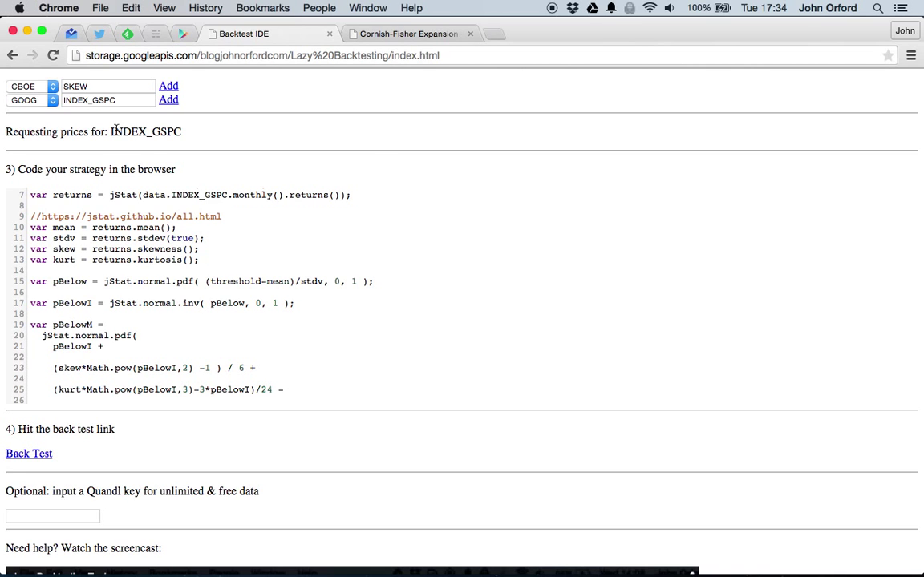
Change the INDEX_GSPC data source to YAHOO and request its prices.
left_click(33, 100)
left_click(41, 110)
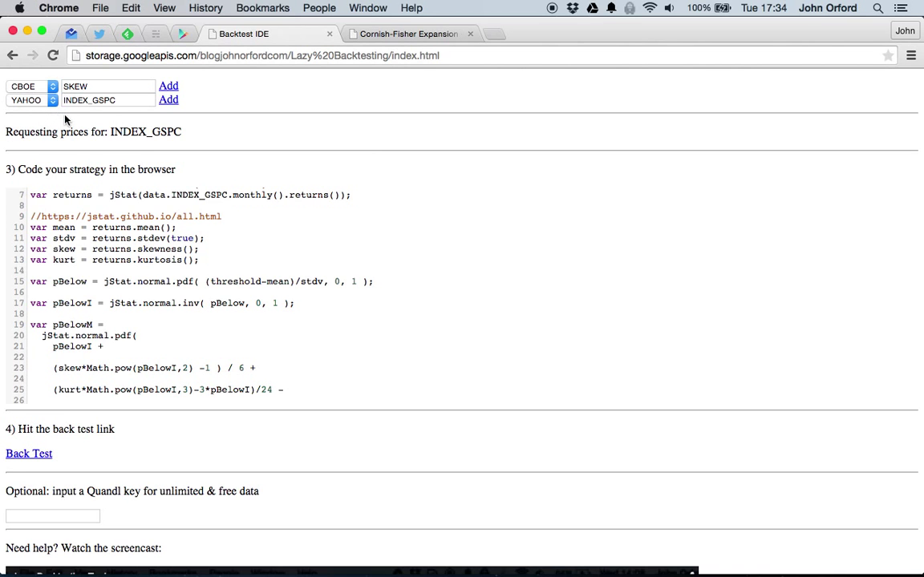
left_click(168, 100)
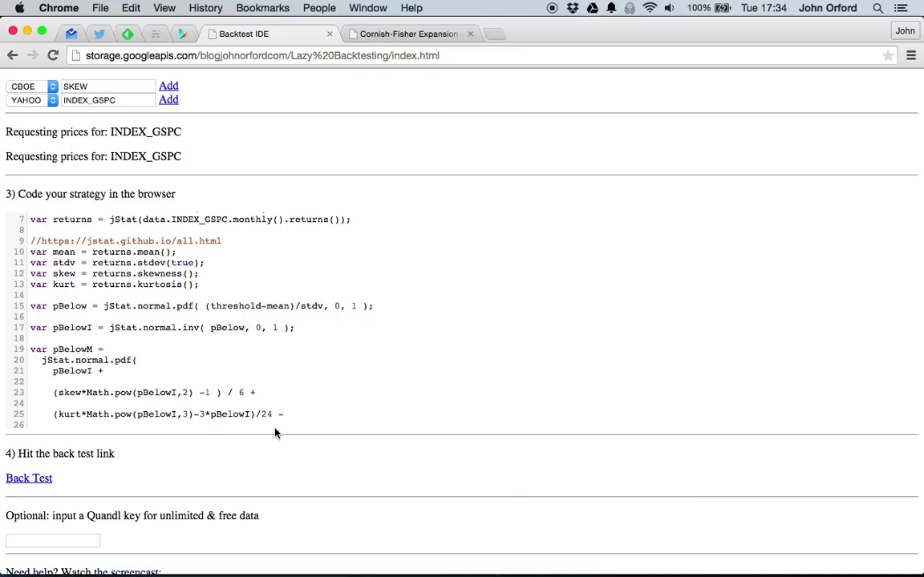
left_click(233, 330)
Run the back test on the strategy and check the Sharpe ratio in its results.
scroll(230, 484, "down", 1)
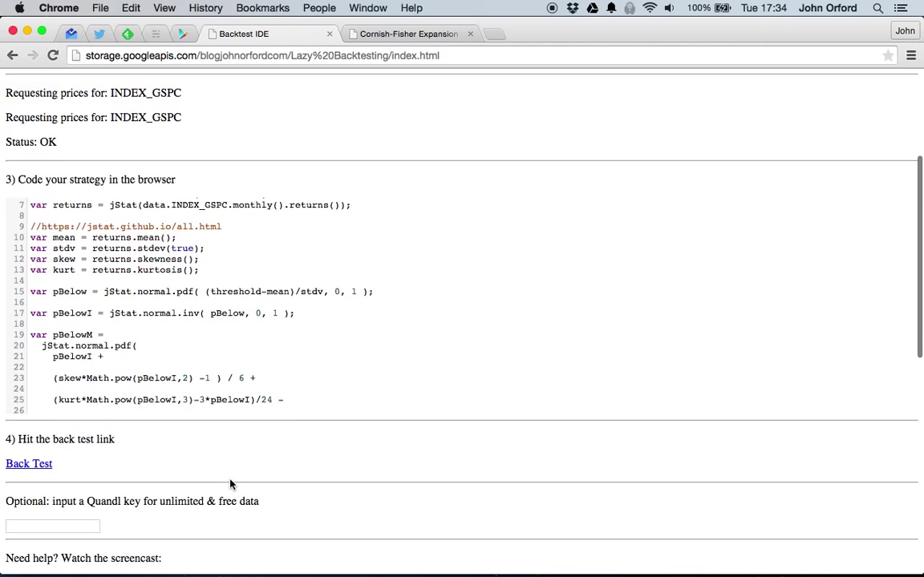
left_click(42, 465)
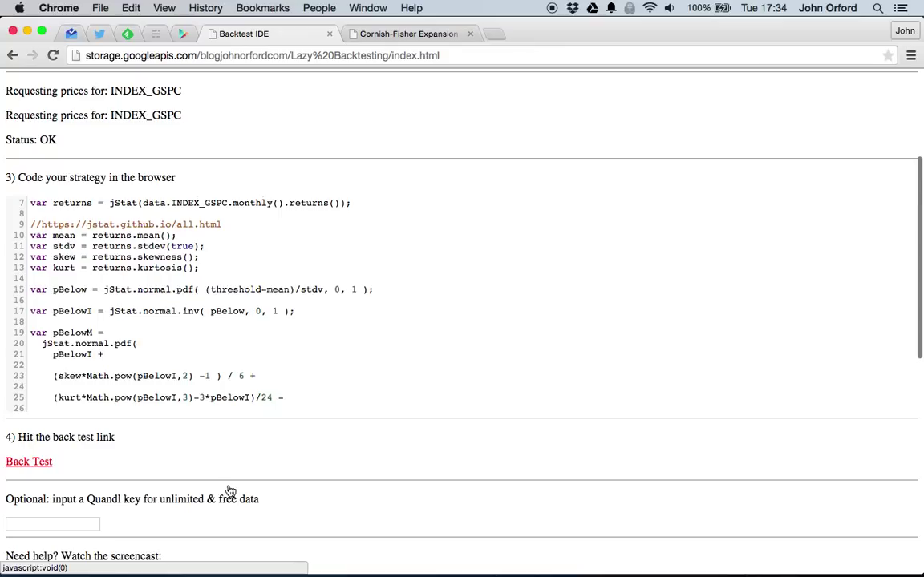
left_click(444, 467)
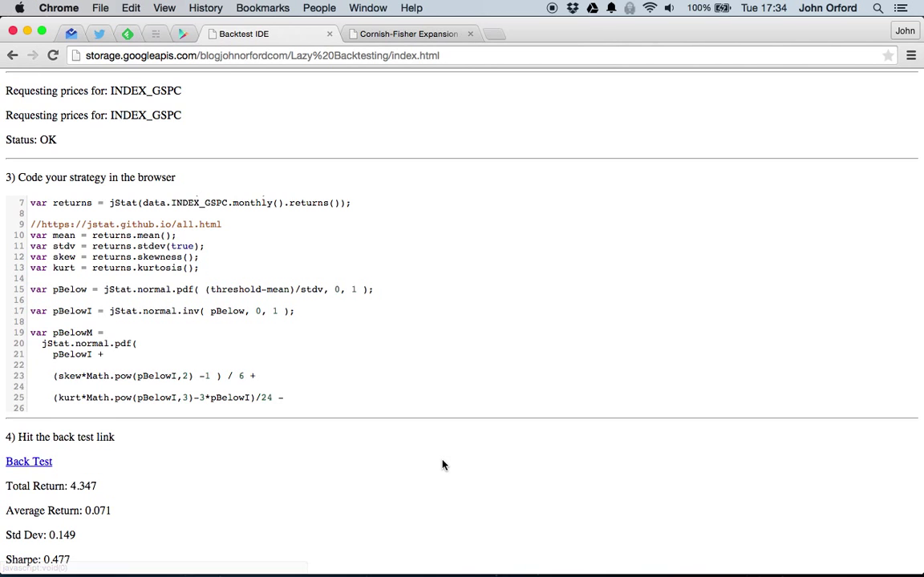
scroll(443, 466, "down", 4)
scroll(442, 465, "down", 1)
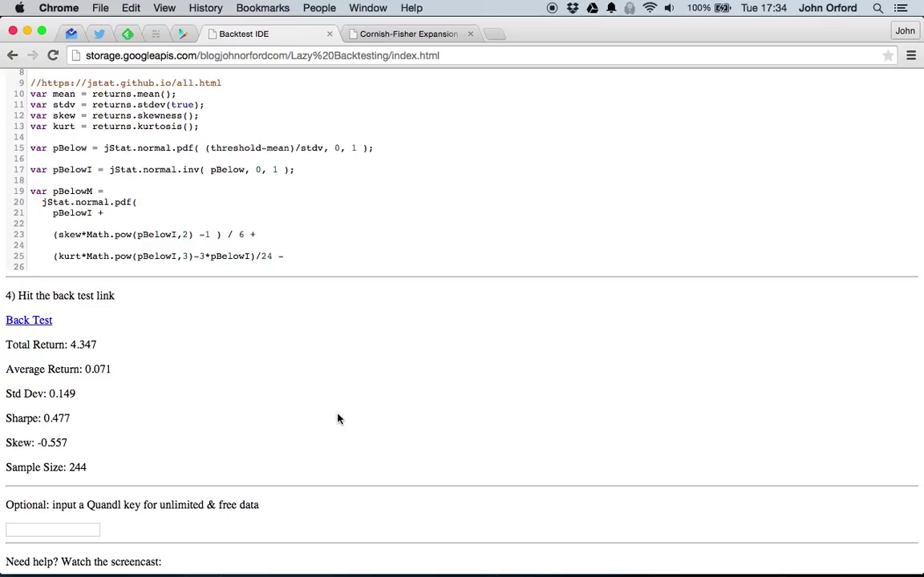
double_click(64, 423)
Review the strategy code again from the threshold and level settings down to the INDEX_GSPC weight conditions.
scroll(390, 383, "up", 1)
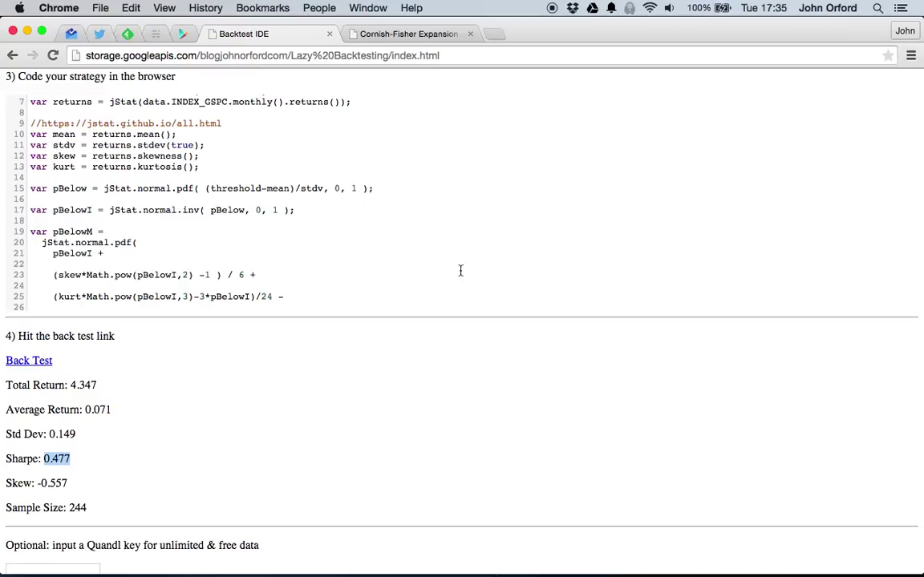
scroll(461, 271, "up", 5)
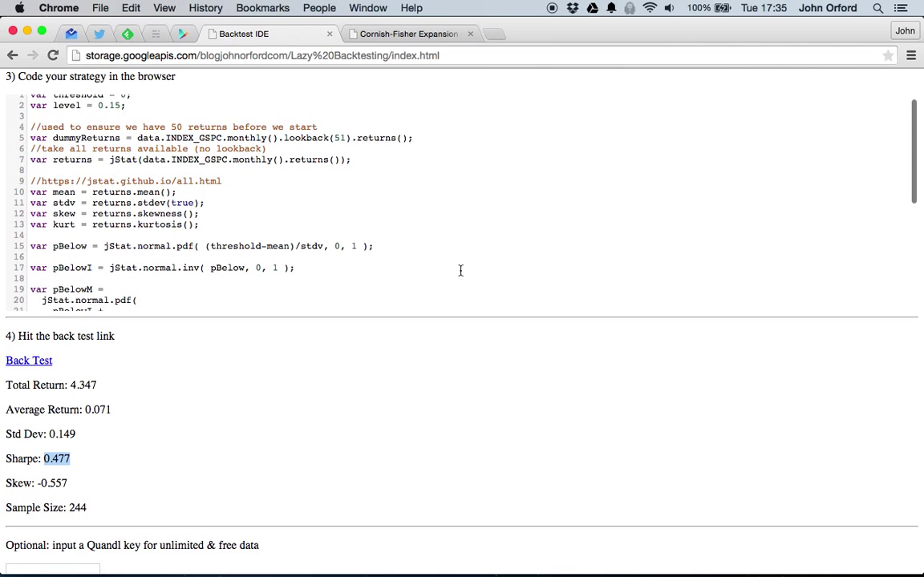
scroll(461, 271, "down", 5)
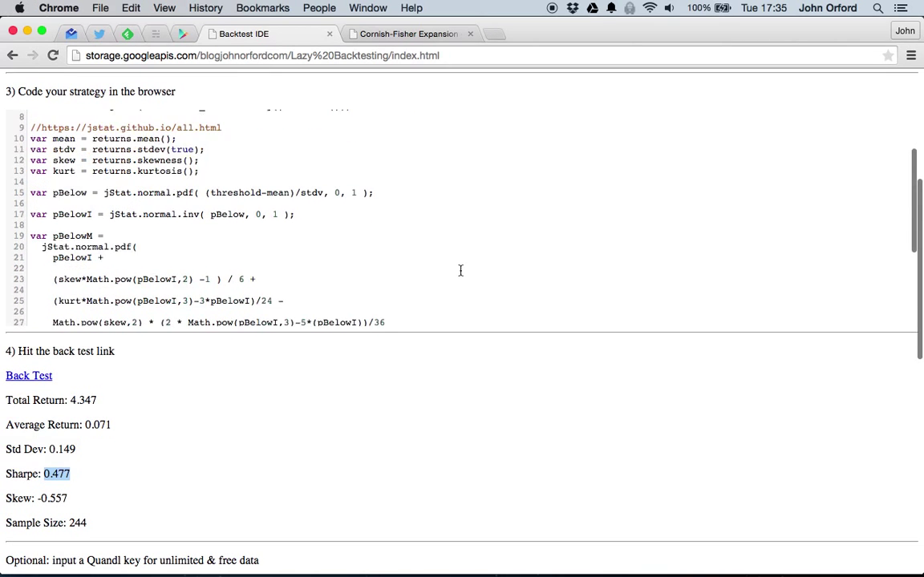
scroll(460, 271, "down", 2)
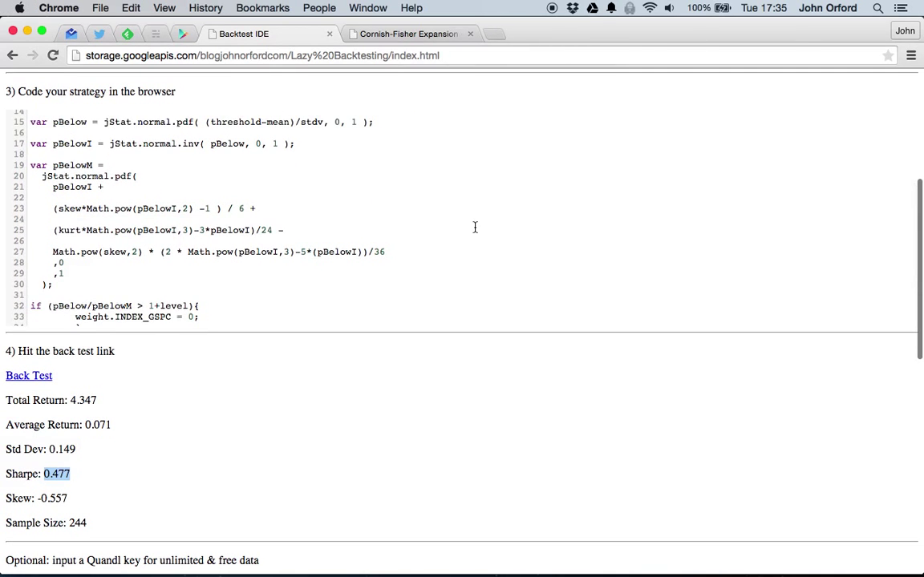
scroll(474, 227, "down", 3)
scroll(473, 227, "down", 2)
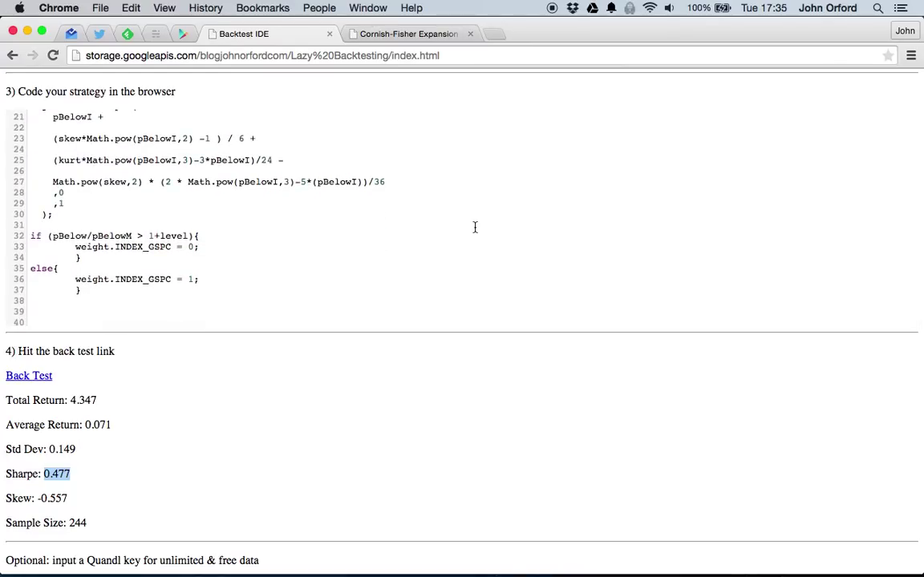
Switch to the LibreOffice spreadsheet and review the monthly rows from 2007 through the last entry in March 2015.
key("super+Tab")
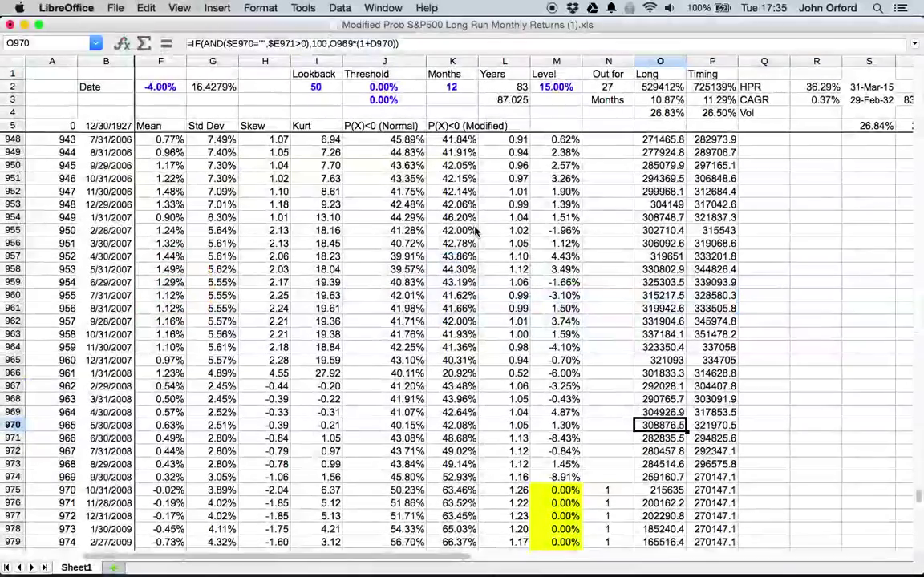
scroll(475, 231, "down", 7)
scroll(476, 230, "right", 2)
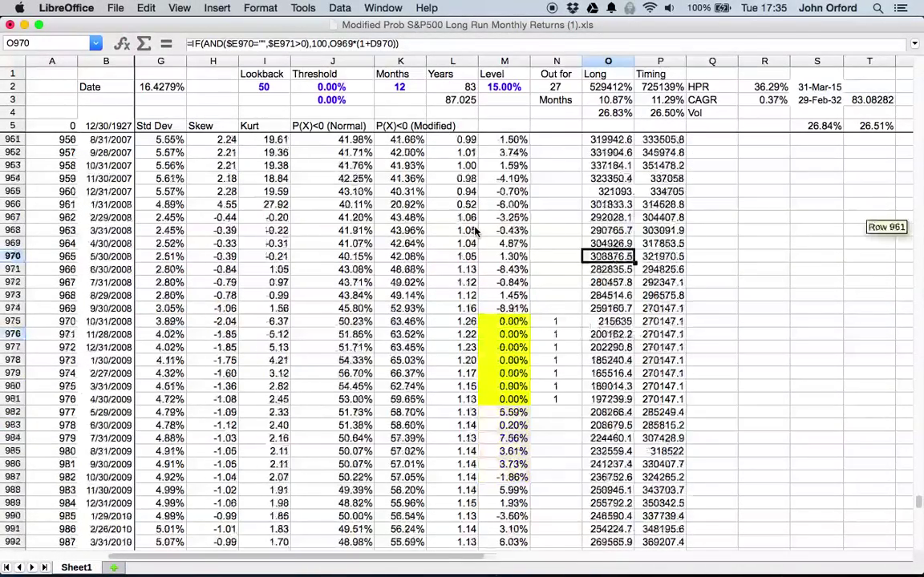
scroll(476, 231, "down", 3)
scroll(475, 231, "right", 2)
scroll(476, 231, "left", 5)
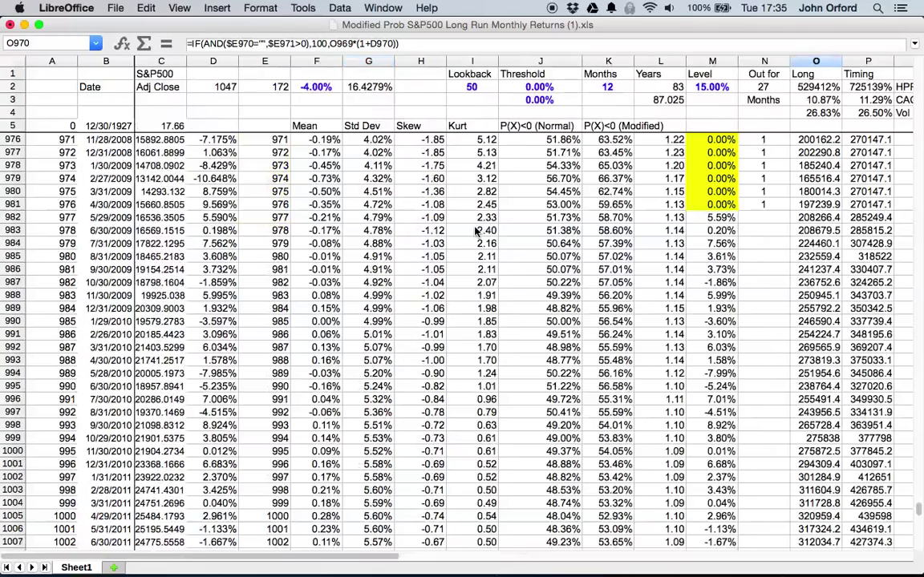
scroll(476, 231, "down", 15)
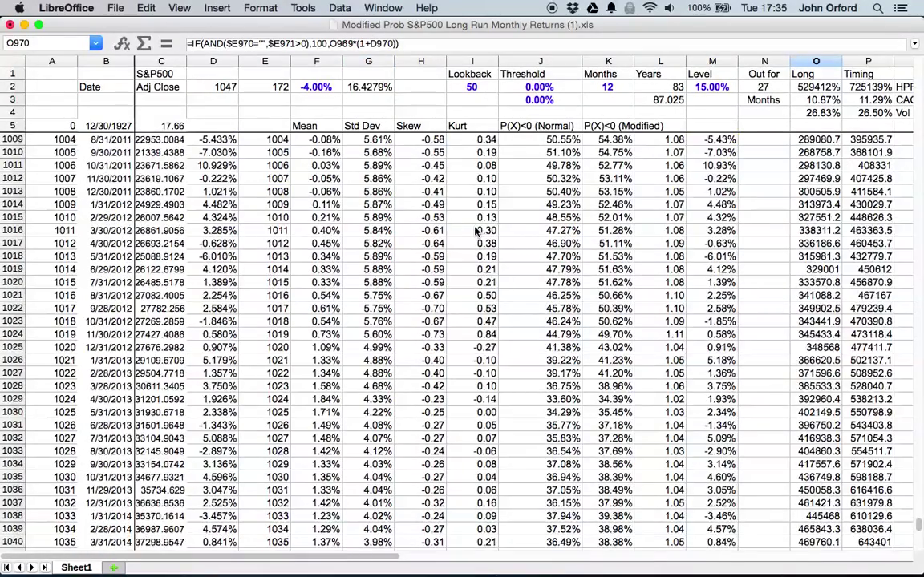
scroll(476, 231, "down", 6)
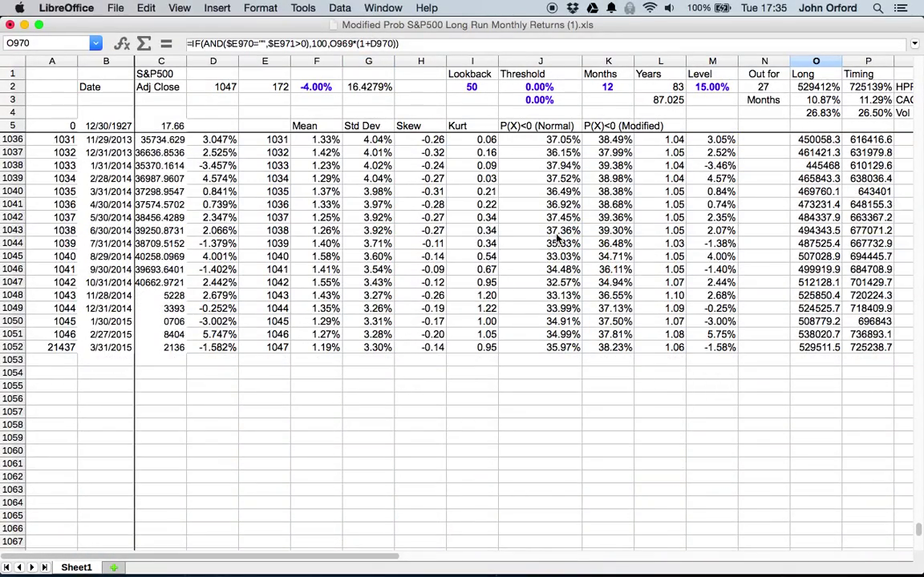
scroll(563, 239, "up", 3)
Return to the Backtest IDE in Chrome and review the probability formulas above the weight conditions.
key("super+Tab")
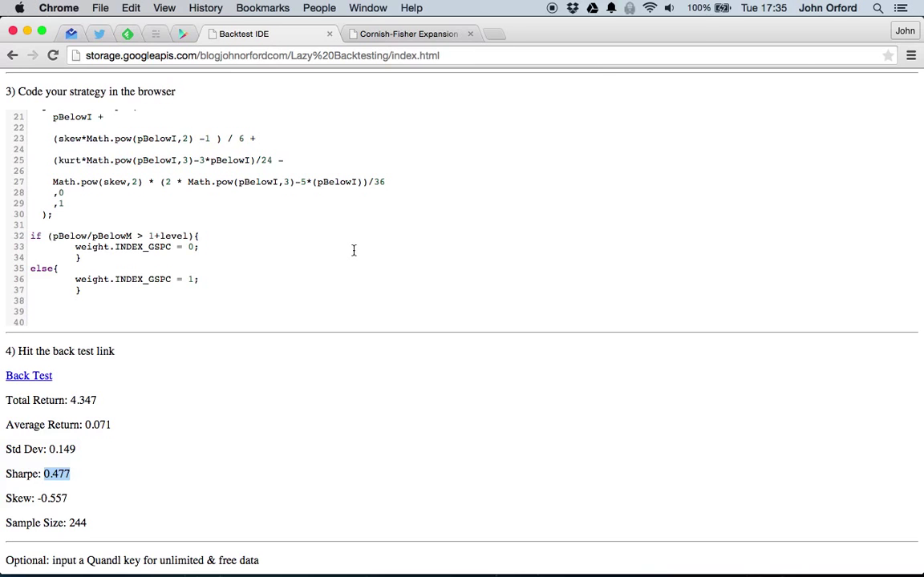
scroll(396, 244, "up", 3)
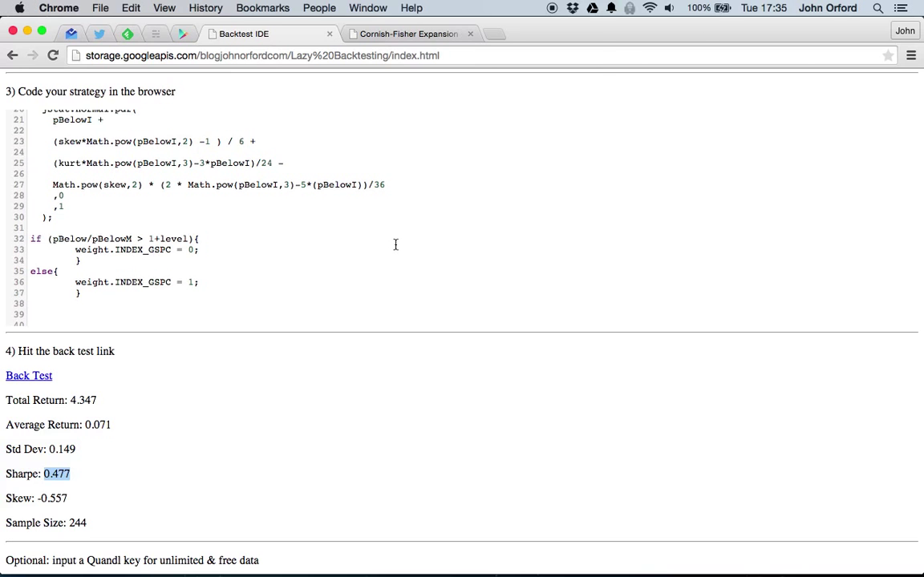
scroll(395, 245, "up", 2)
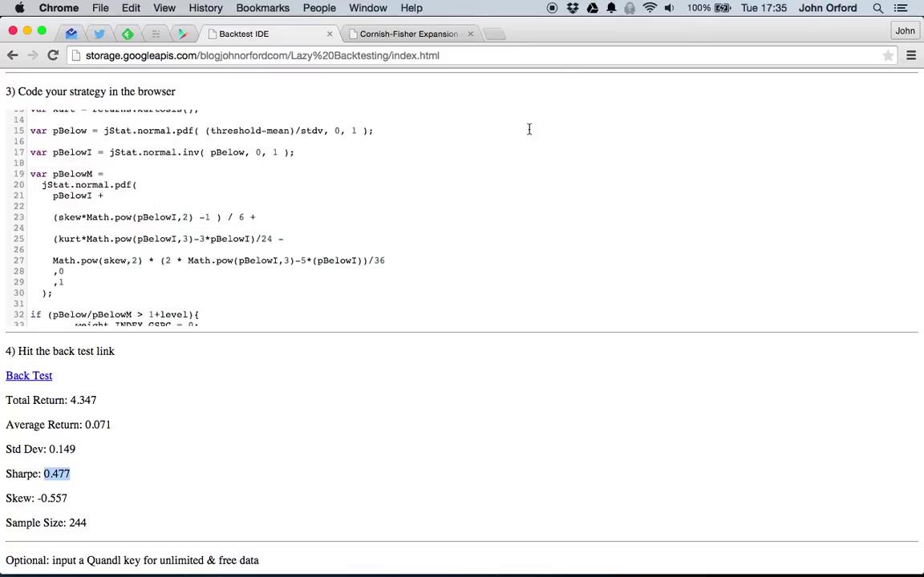